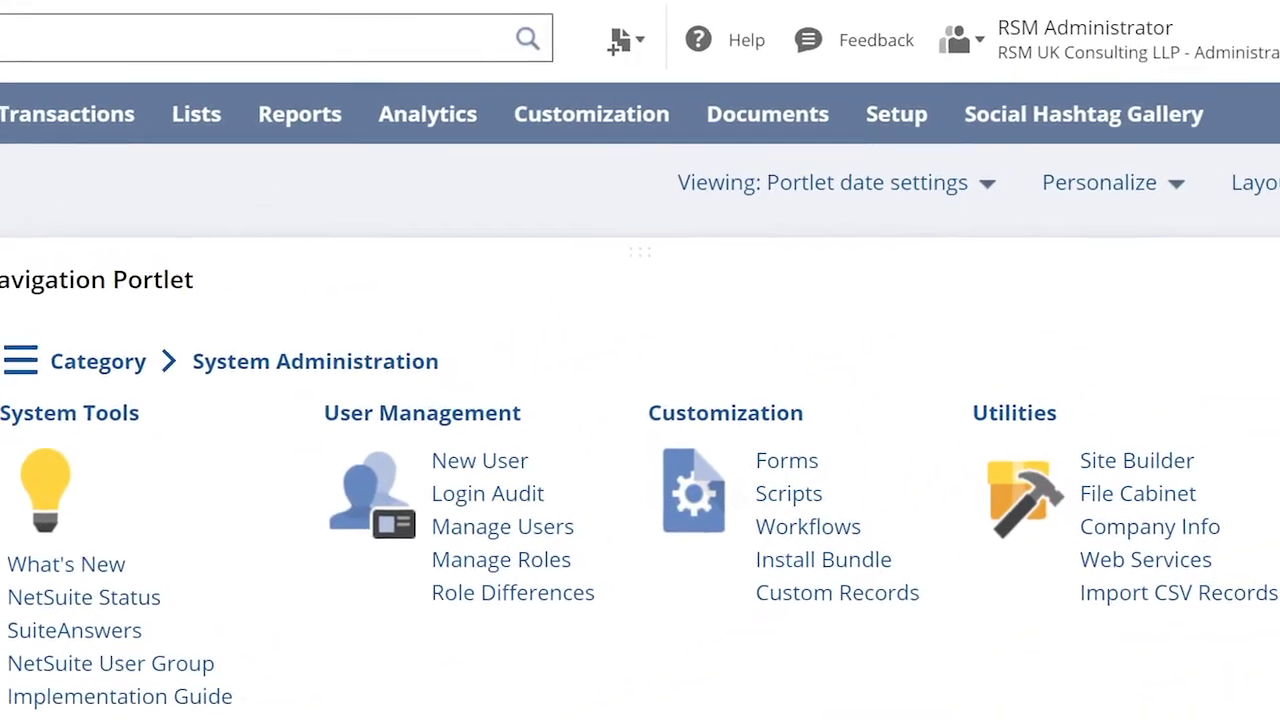
Check that Drop Shipments & Special Orders is on under Items & Inventory features, then save
mouse_move(908, 125)
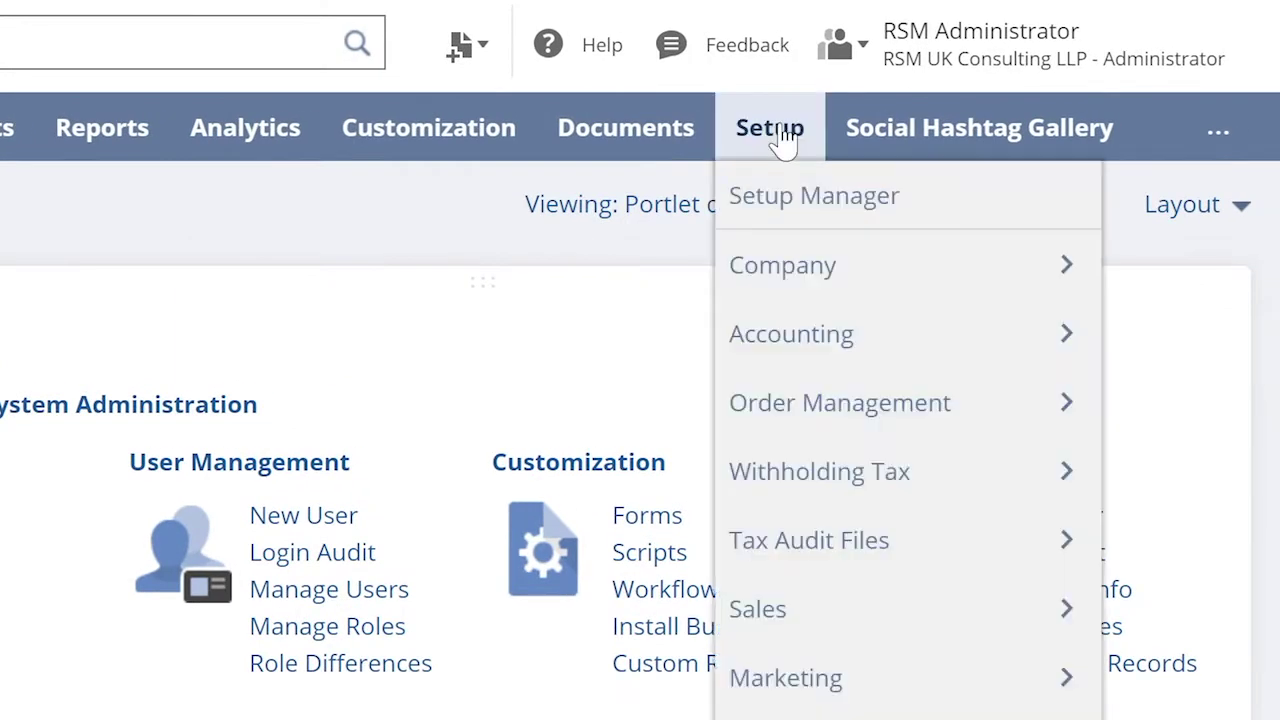
mouse_move(780, 272)
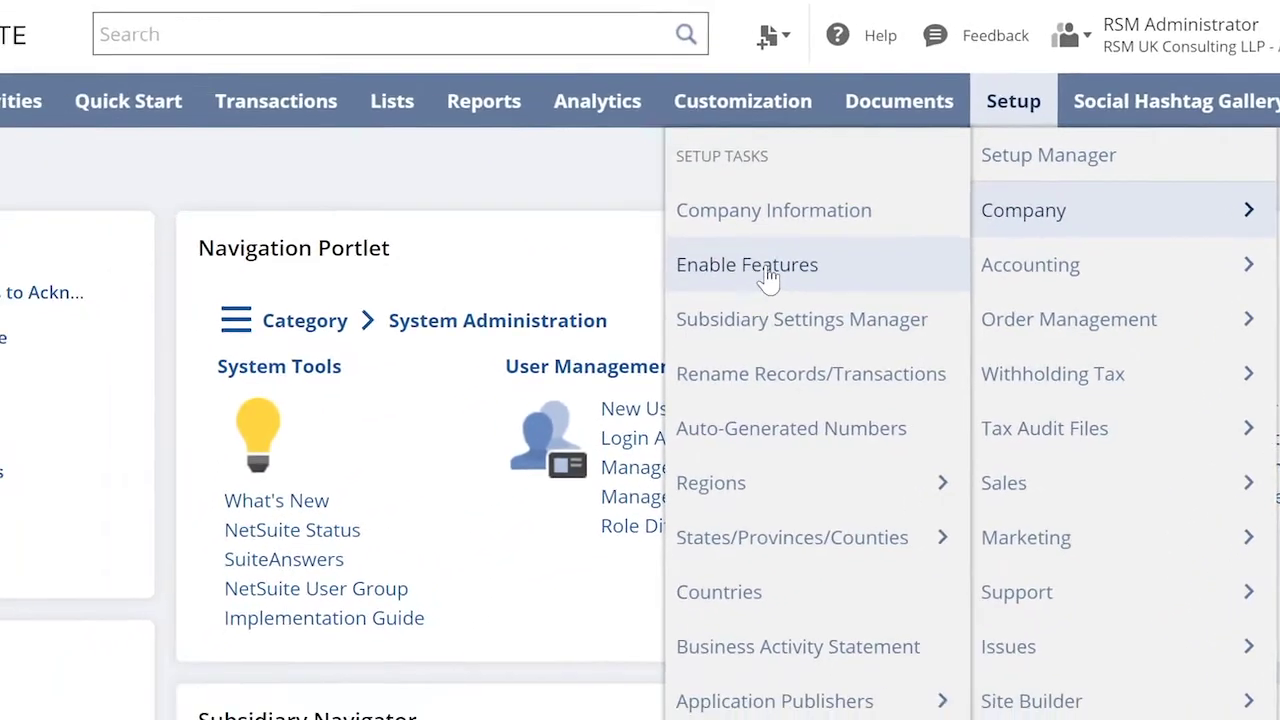
left_click(767, 272)
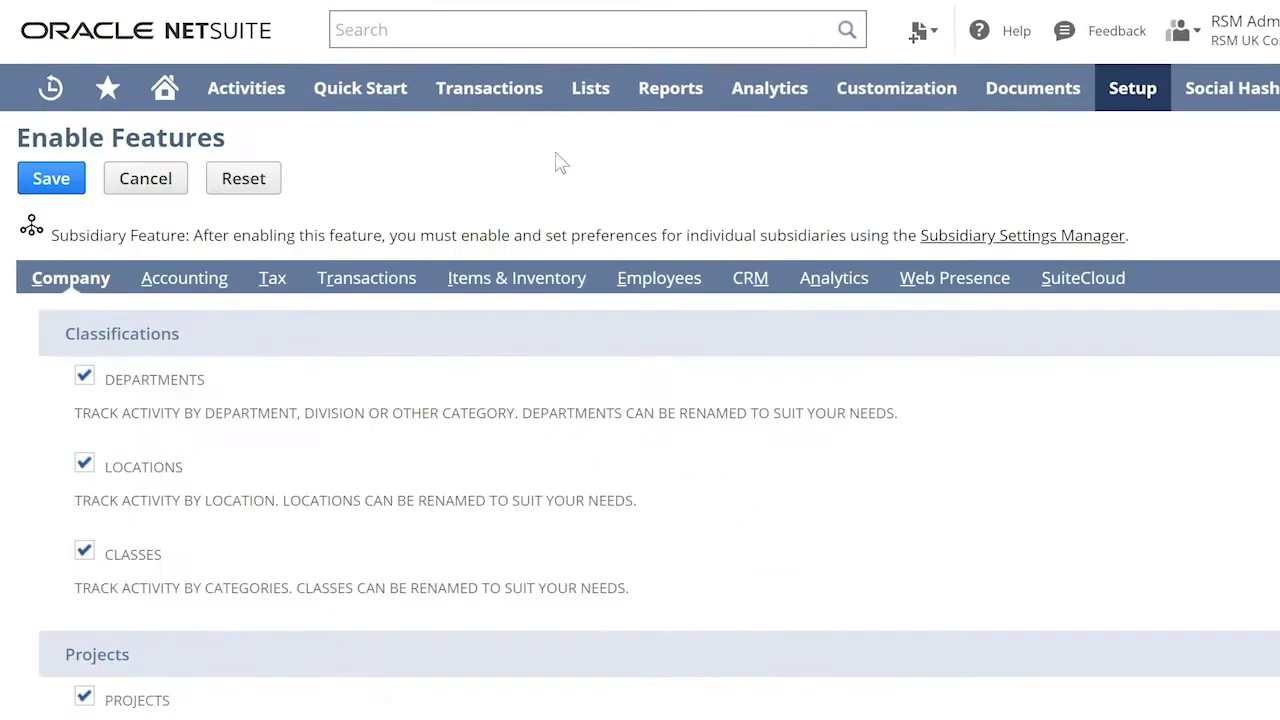
left_click(524, 280)
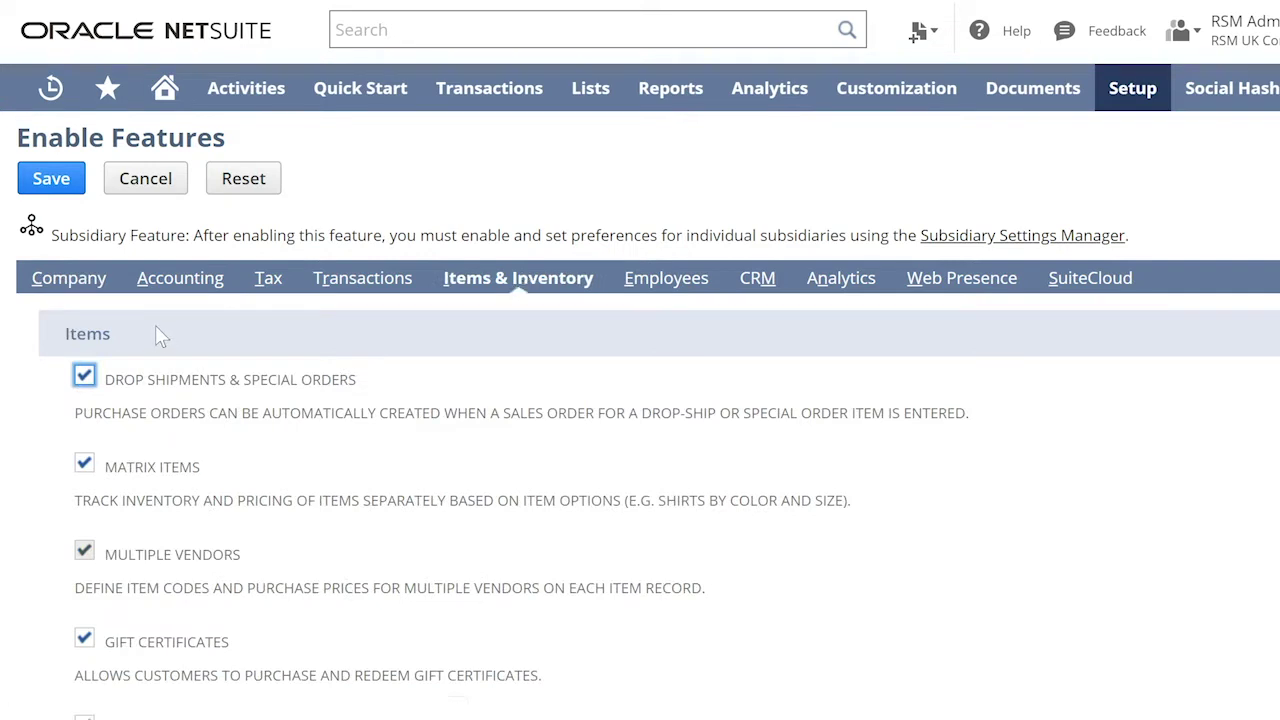
left_click_drag(368, 385, 103, 390)
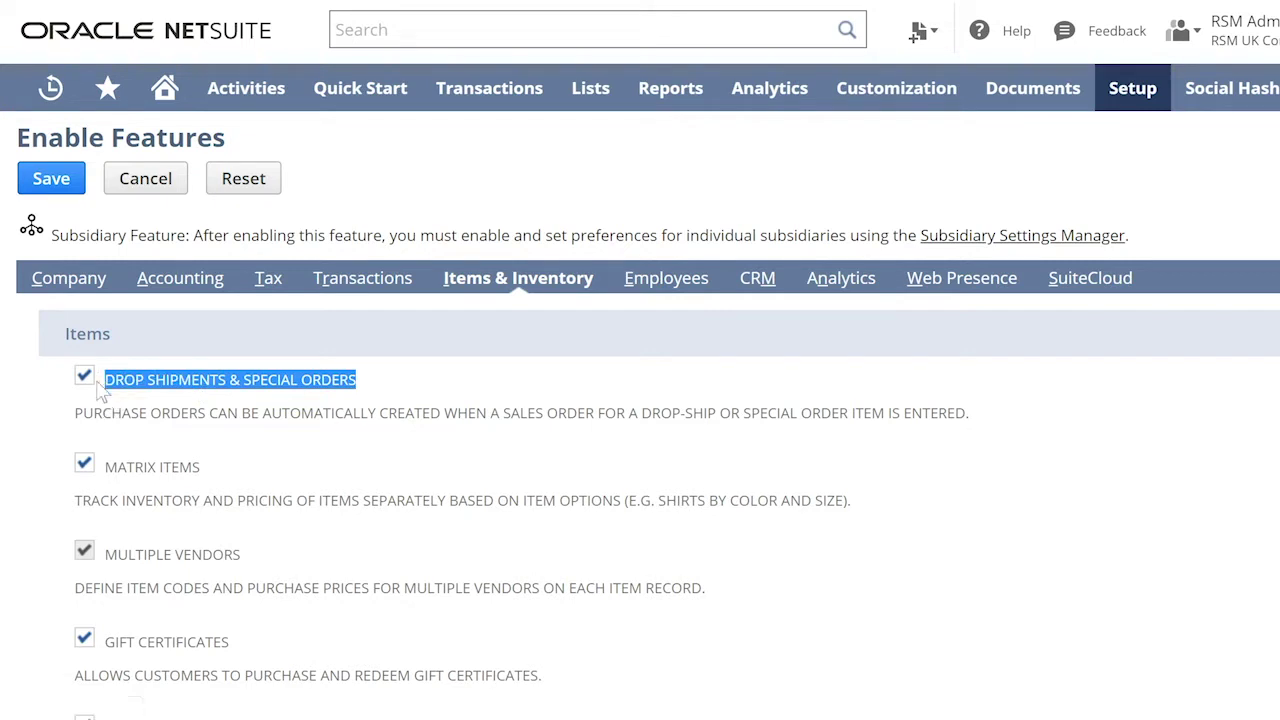
left_click(51, 178)
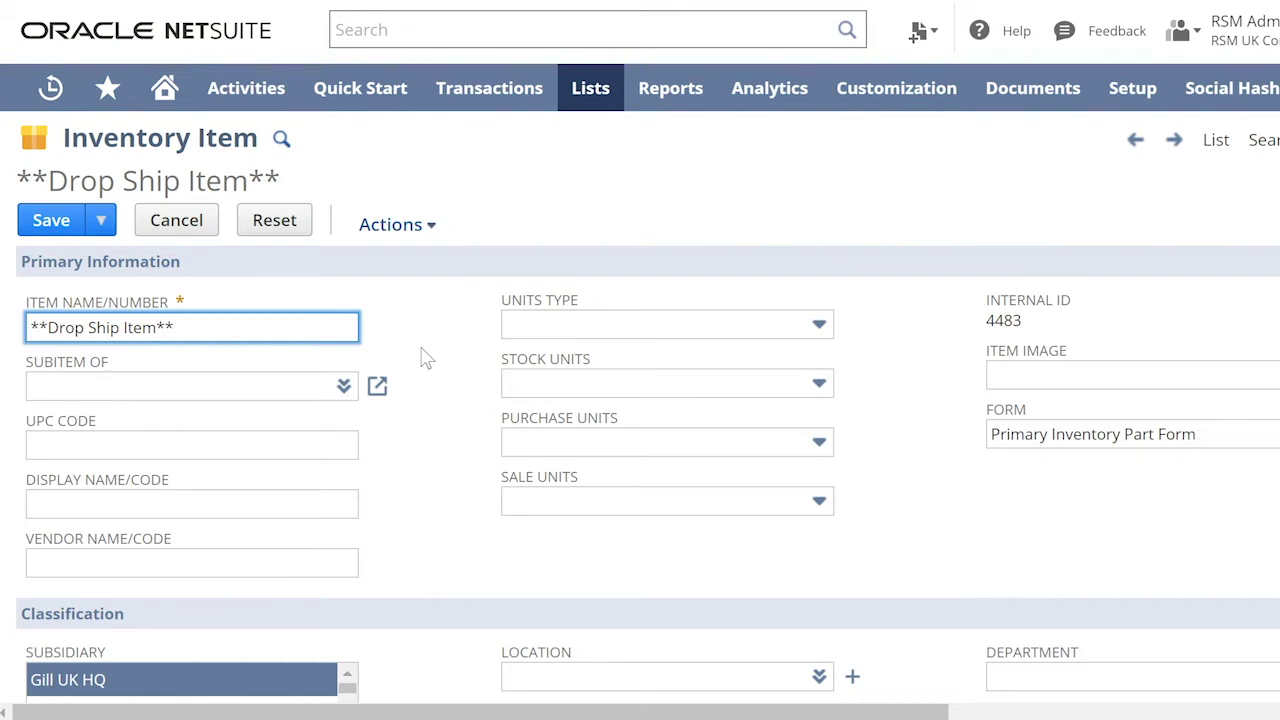
On the Drop Ship Item record, toggle Special Order Item off again and keep Drop Ship Item checked
left_click(898, 446)
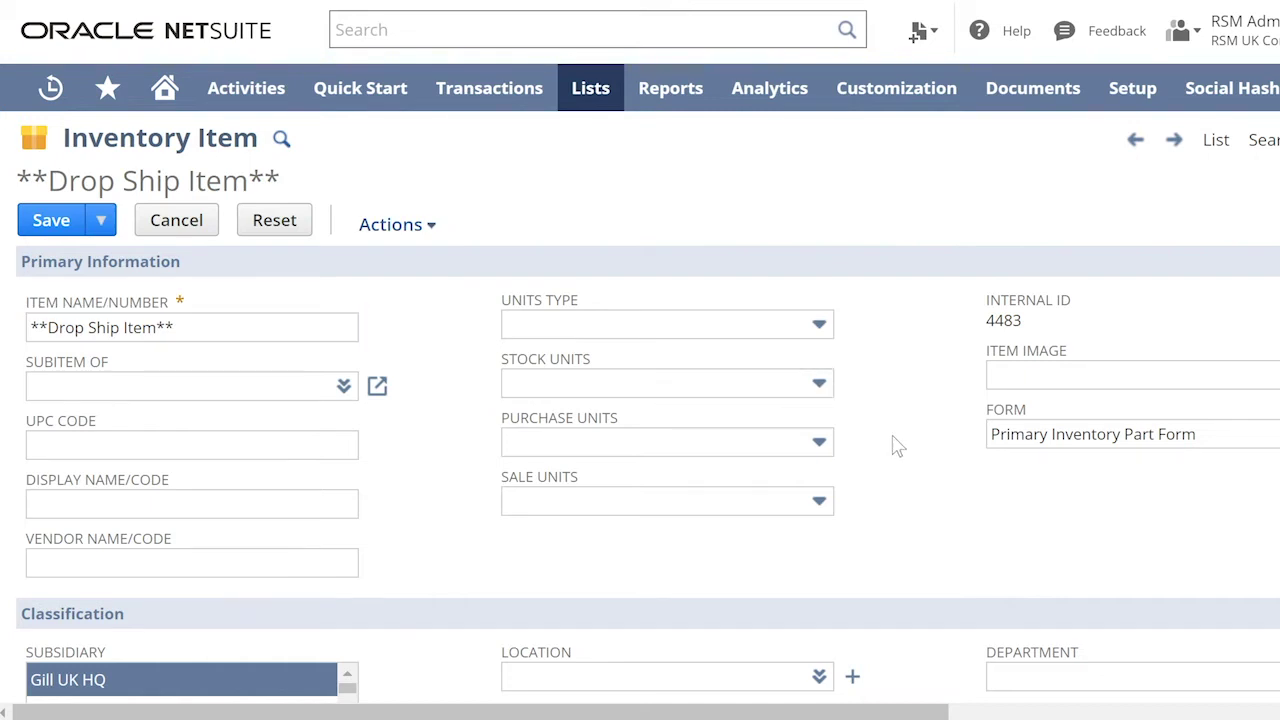
scroll(898, 446, "down", 3)
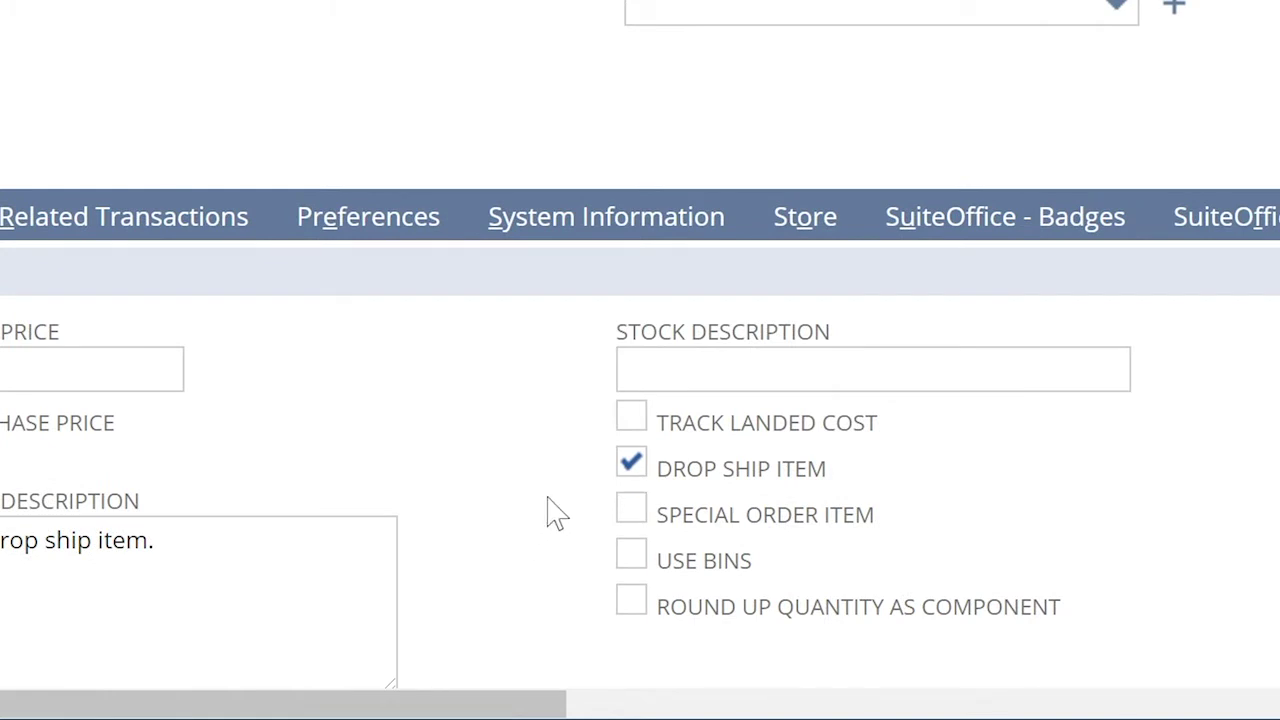
left_click(631, 514)
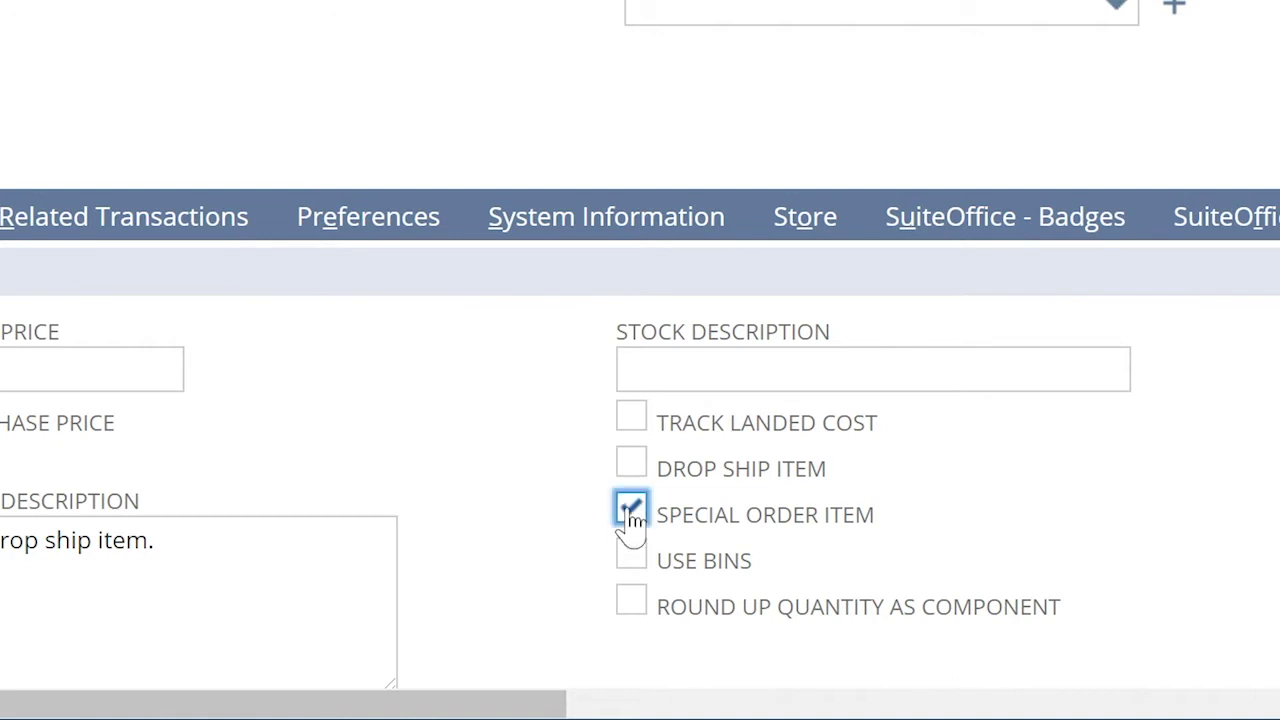
left_click(643, 465)
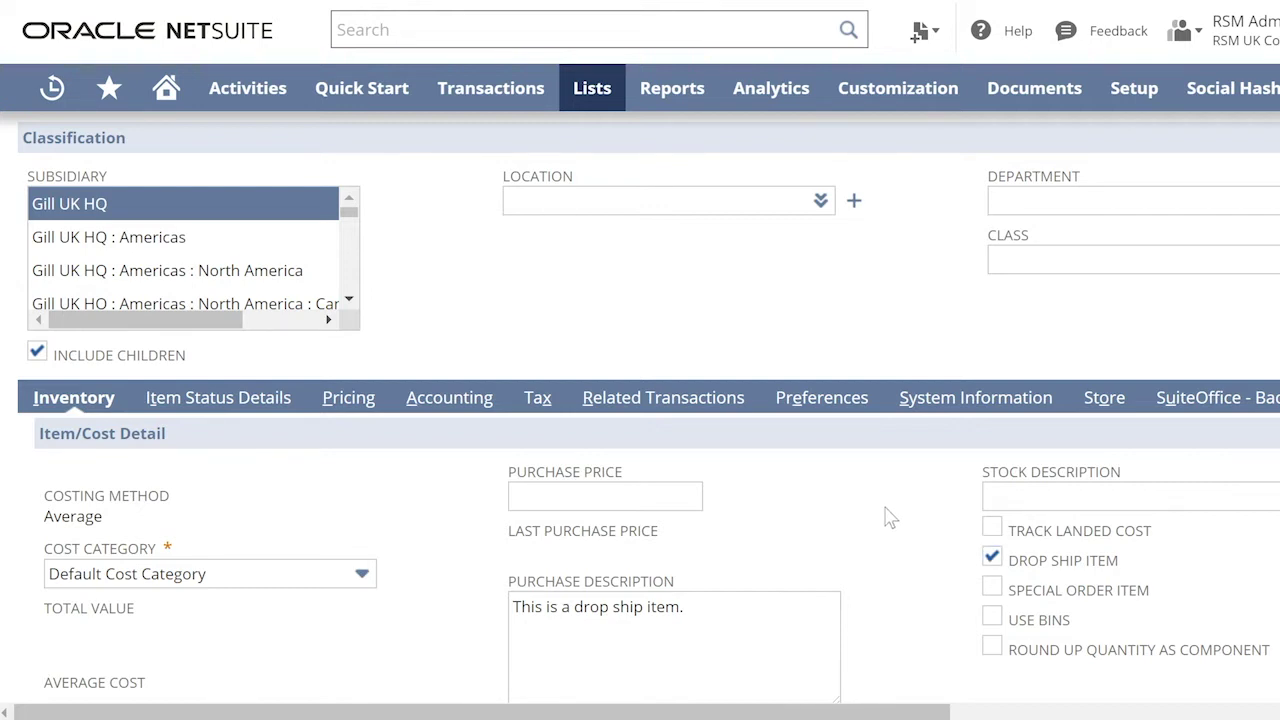
scroll(888, 518, "down", 2)
scroll(888, 518, "down", 3)
scroll(888, 518, "down", 8)
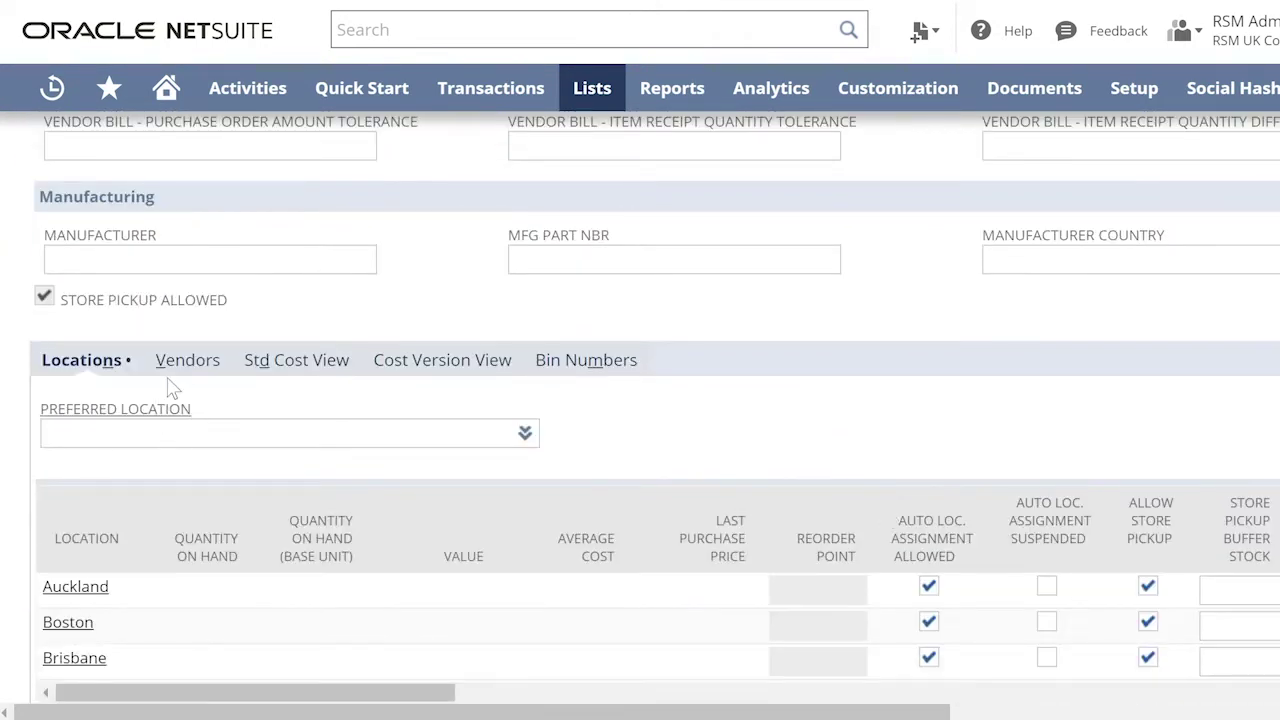
left_click(188, 362)
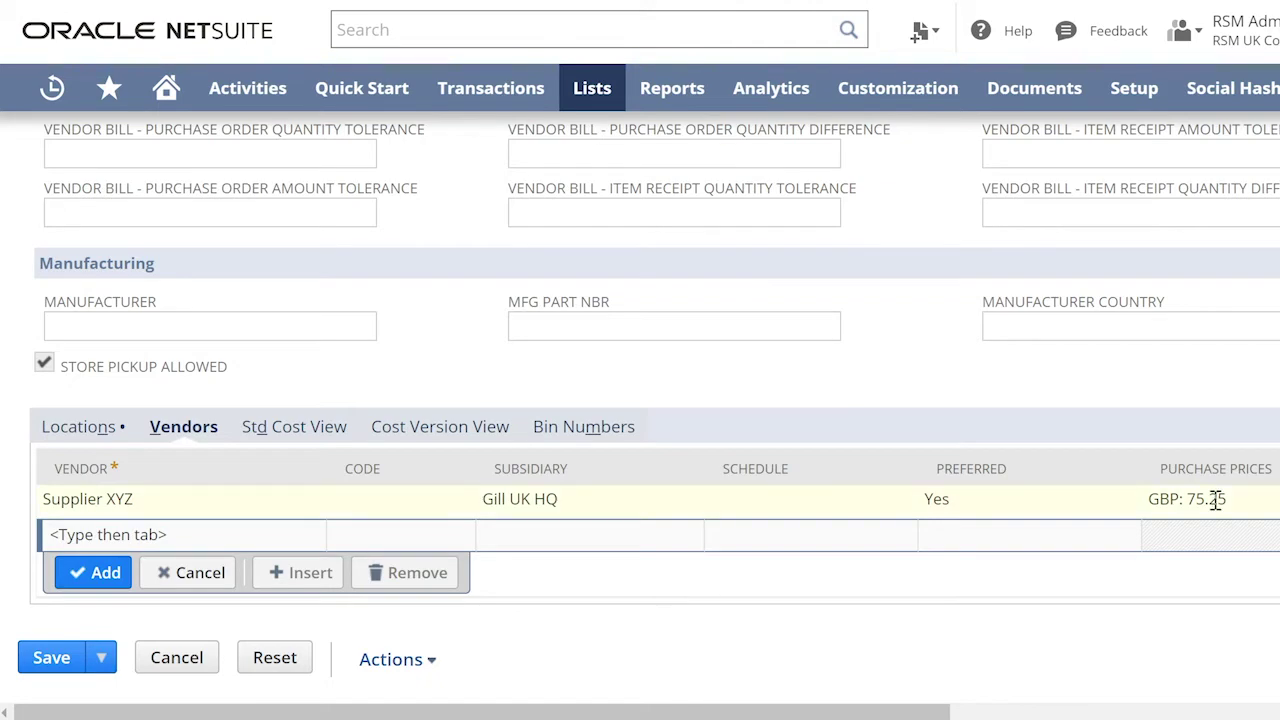
scroll(928, 540, "up", 6)
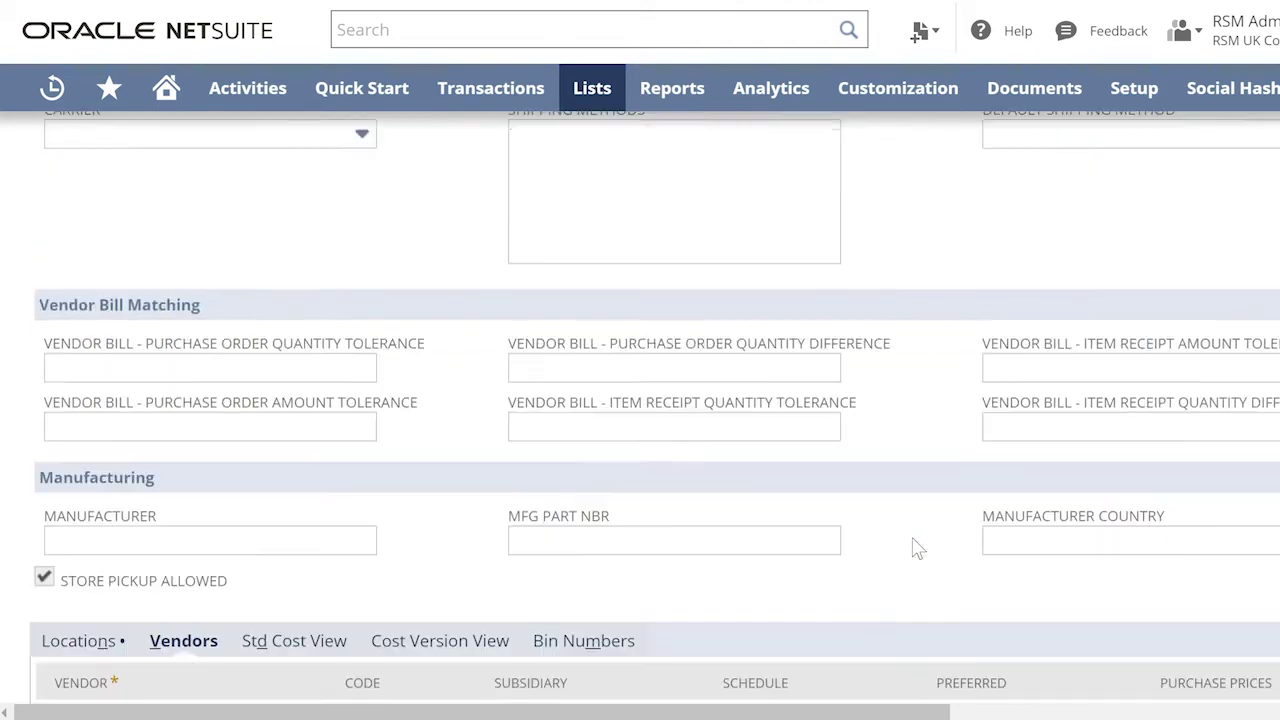
scroll(928, 540, "up", 4)
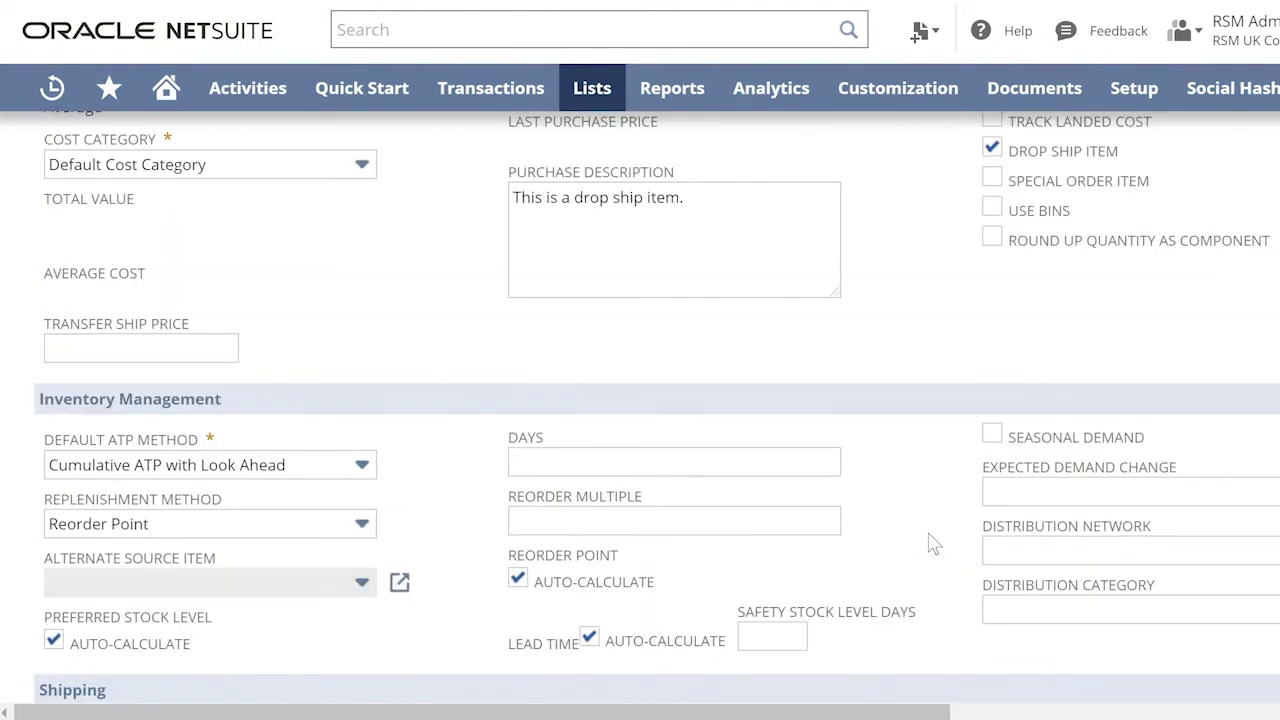
scroll(928, 540, "up", 1)
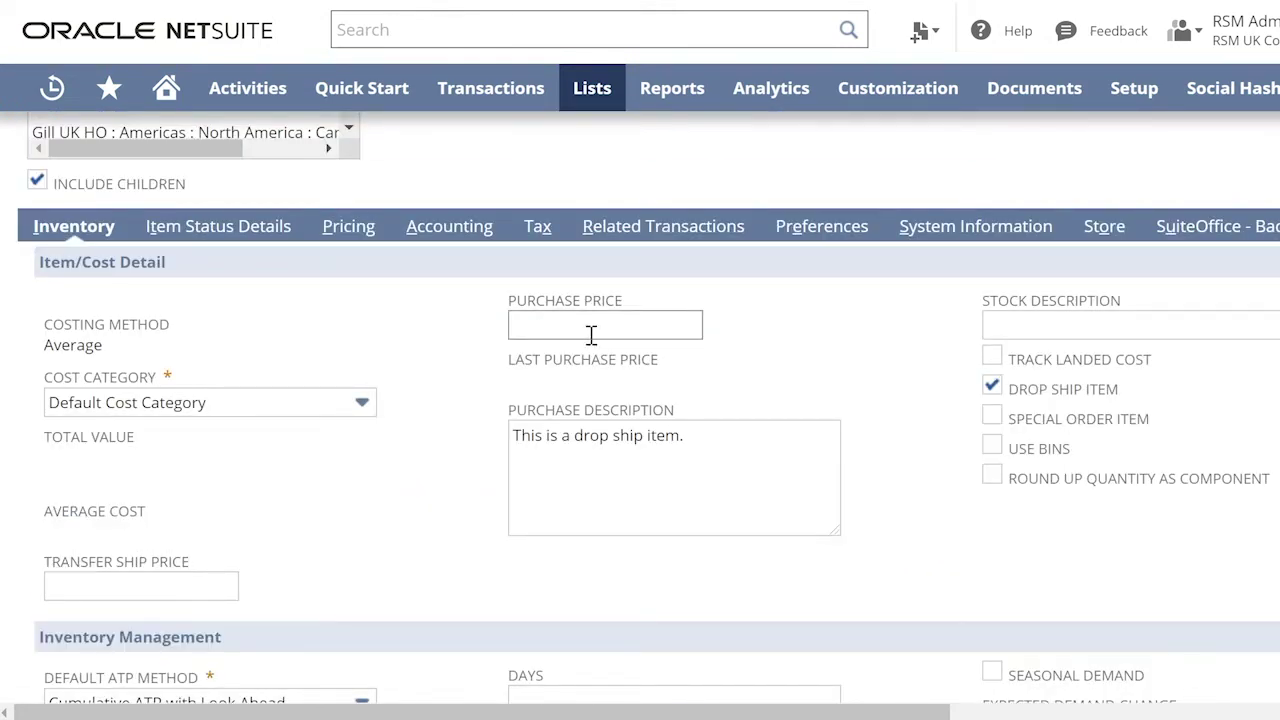
scroll(463, 406, "up", 5)
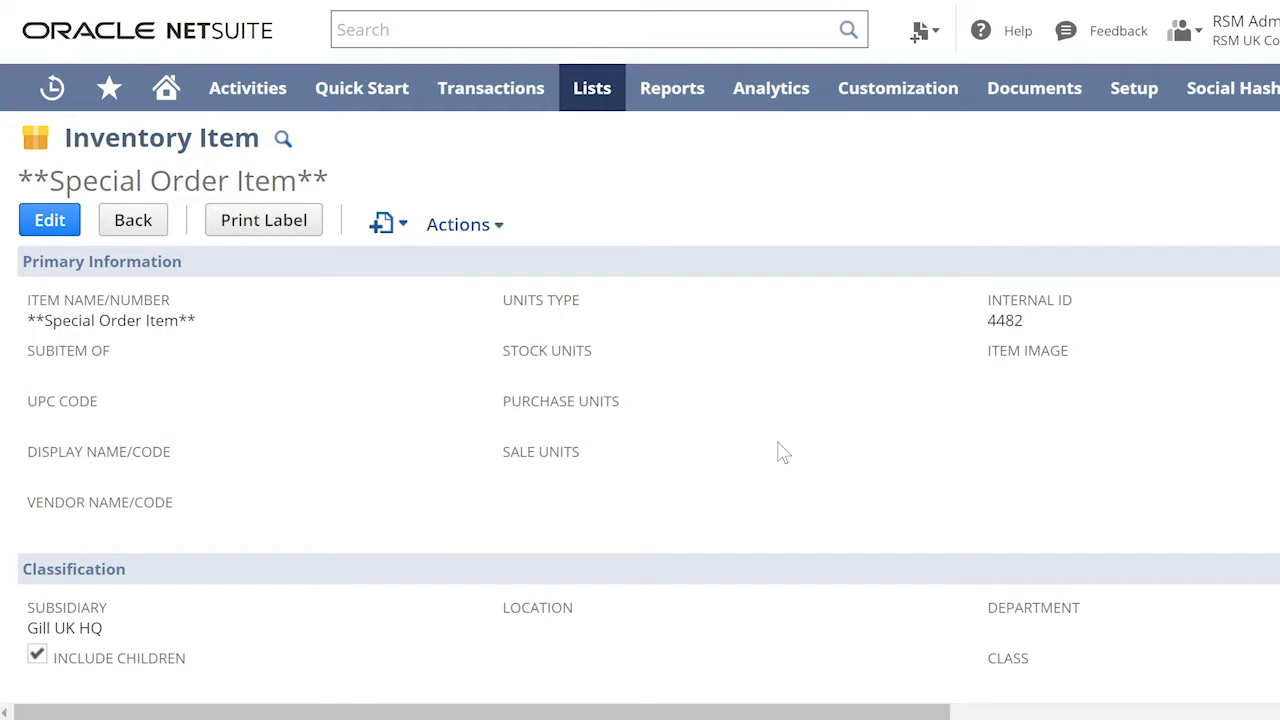
Check the Special Order Item flag and the vendor listed on the Special Order Item record
scroll(783, 452, "down", 5)
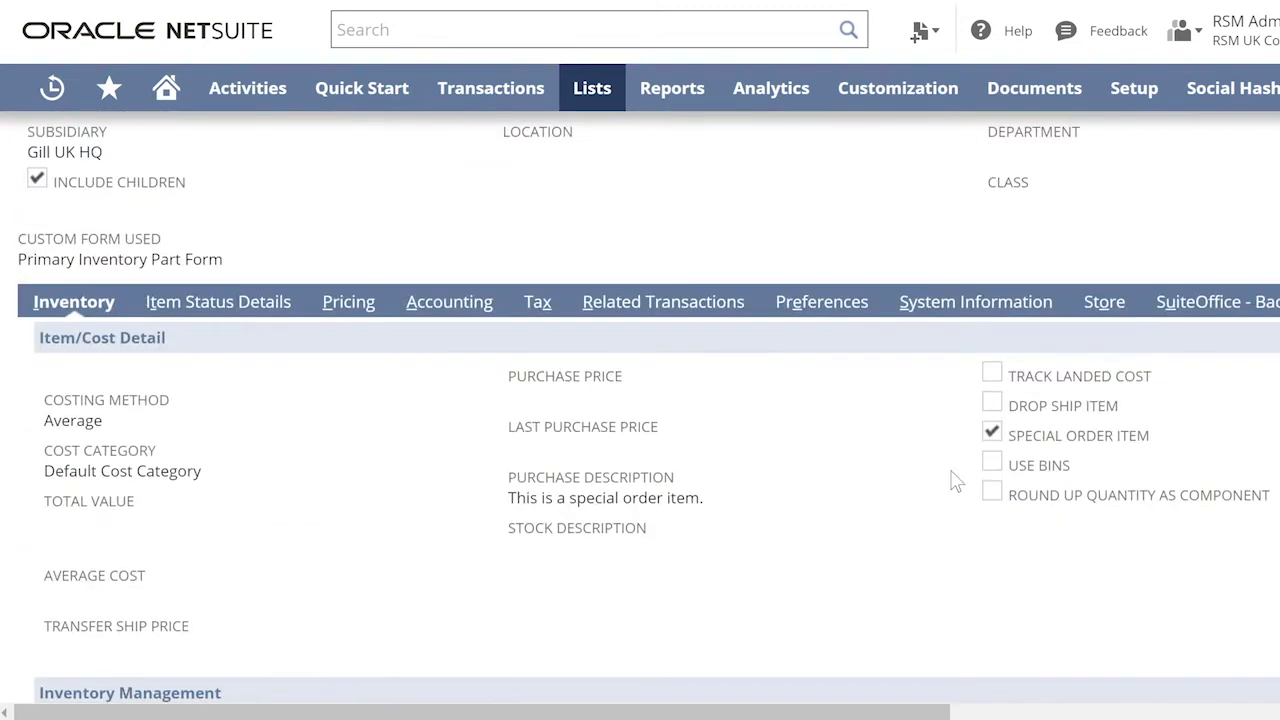
left_click_drag(1193, 444, 964, 440)
left_click(687, 463)
scroll(686, 463, "down", 10)
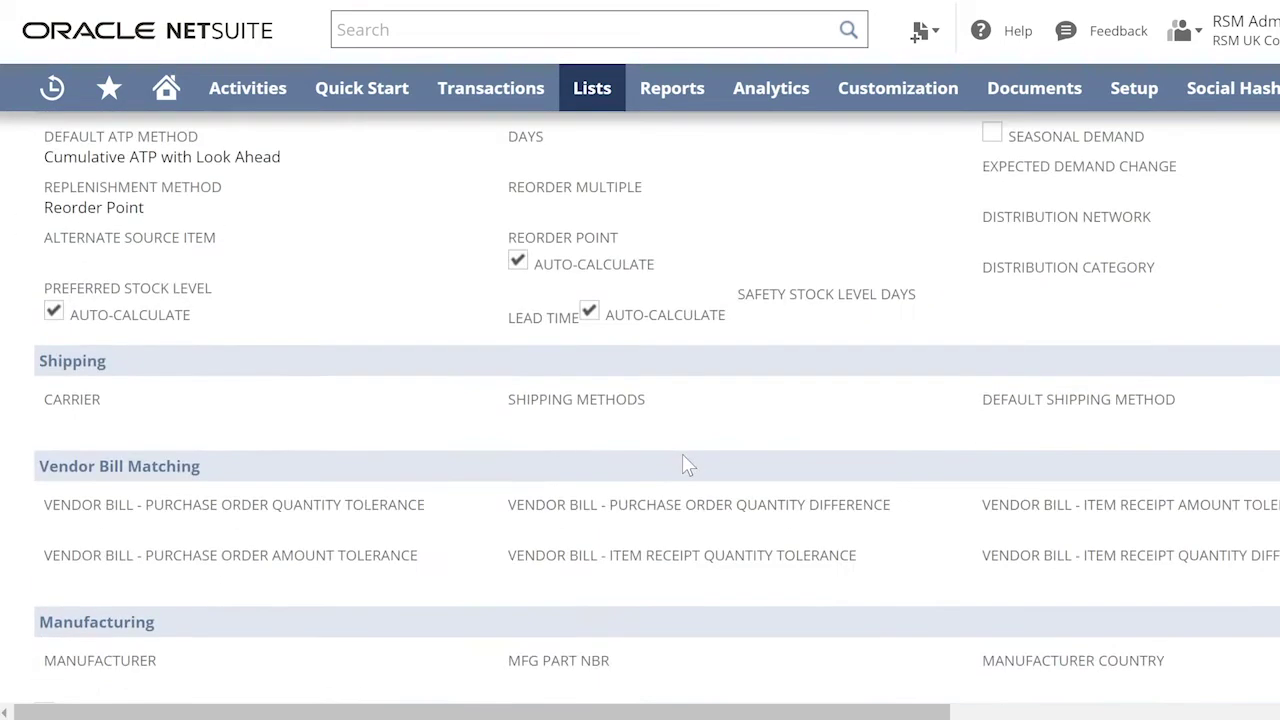
scroll(686, 463, "down", 10)
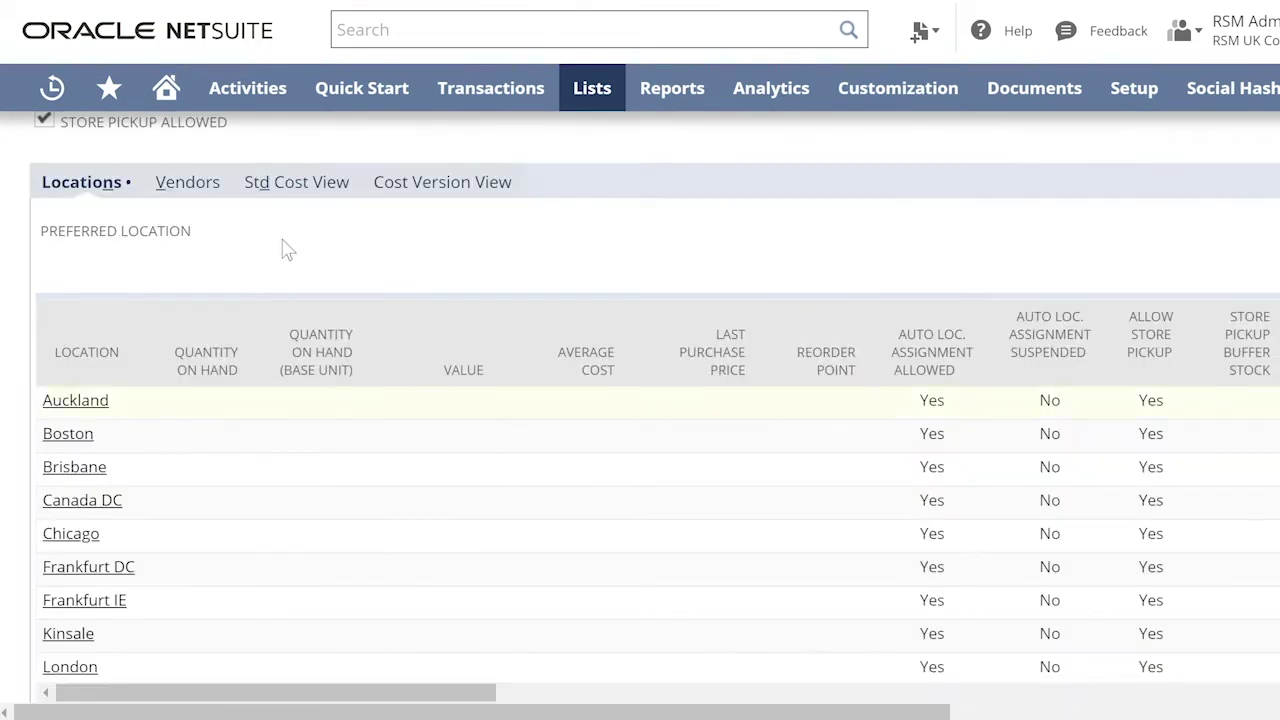
left_click(187, 183)
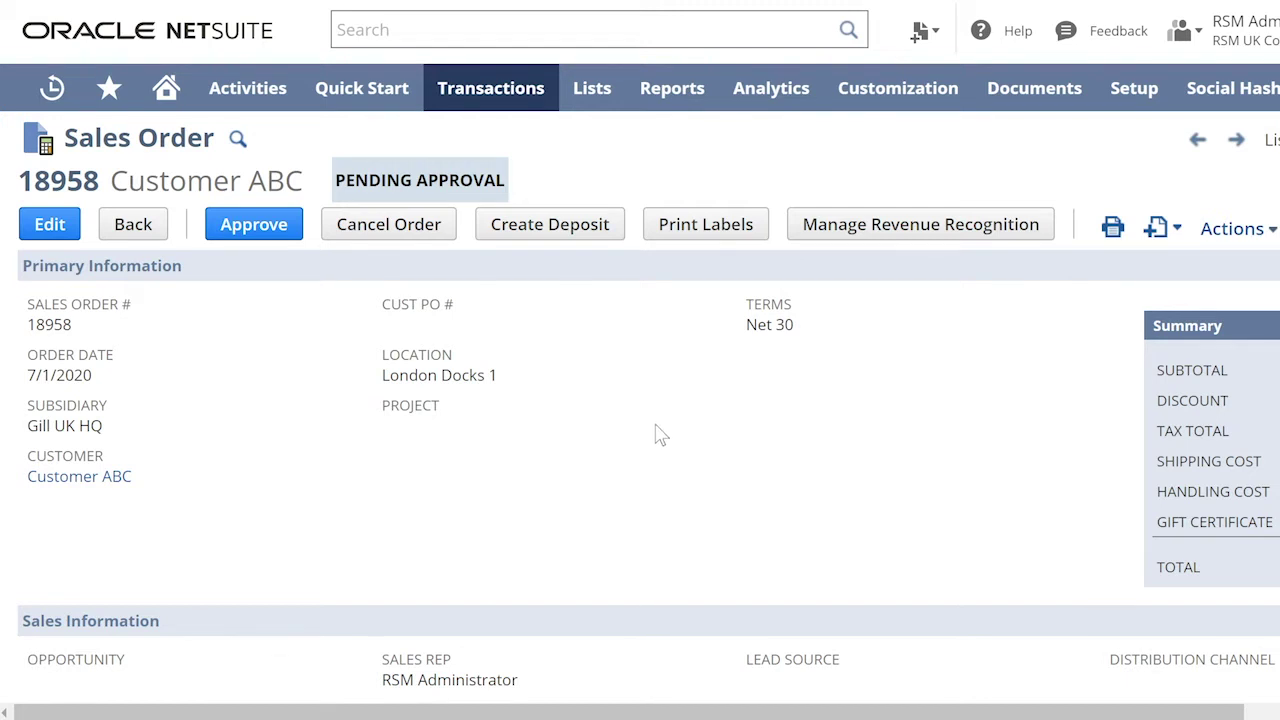
Review the sales order's Pending Approval status
scroll(657, 440, "down", 5)
scroll(657, 440, "down", 1)
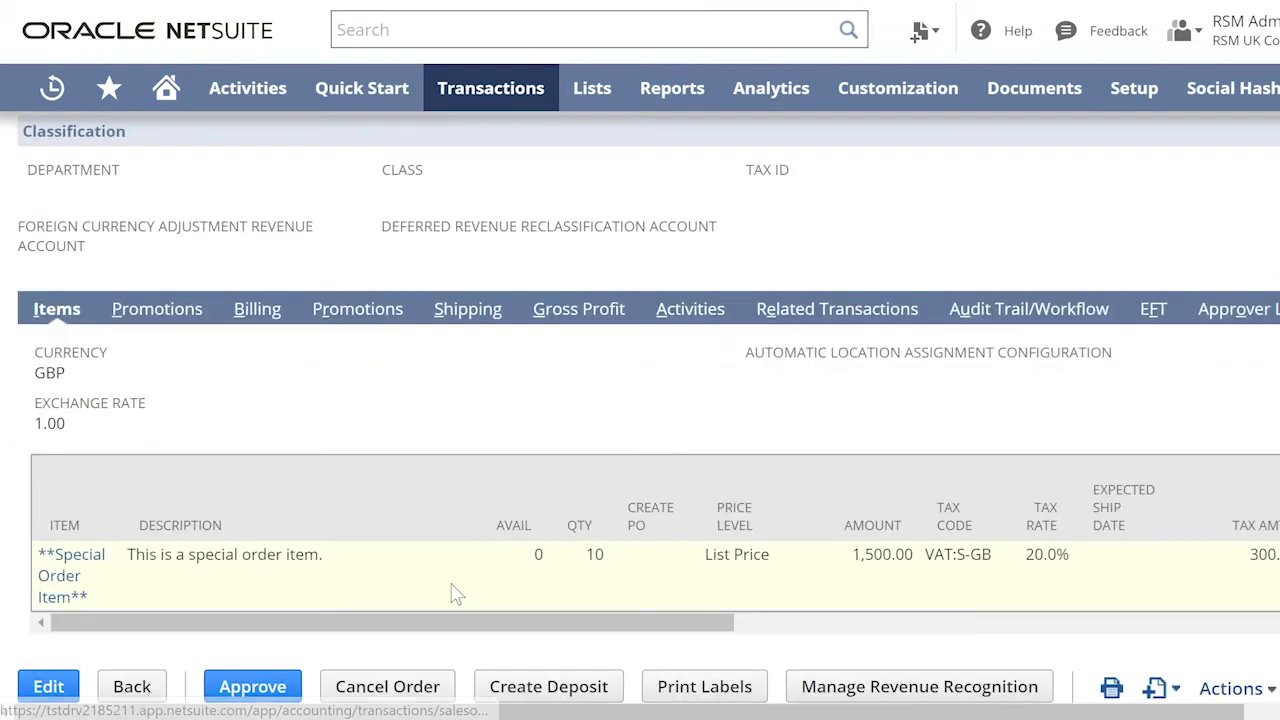
scroll(452, 588, "up", 6)
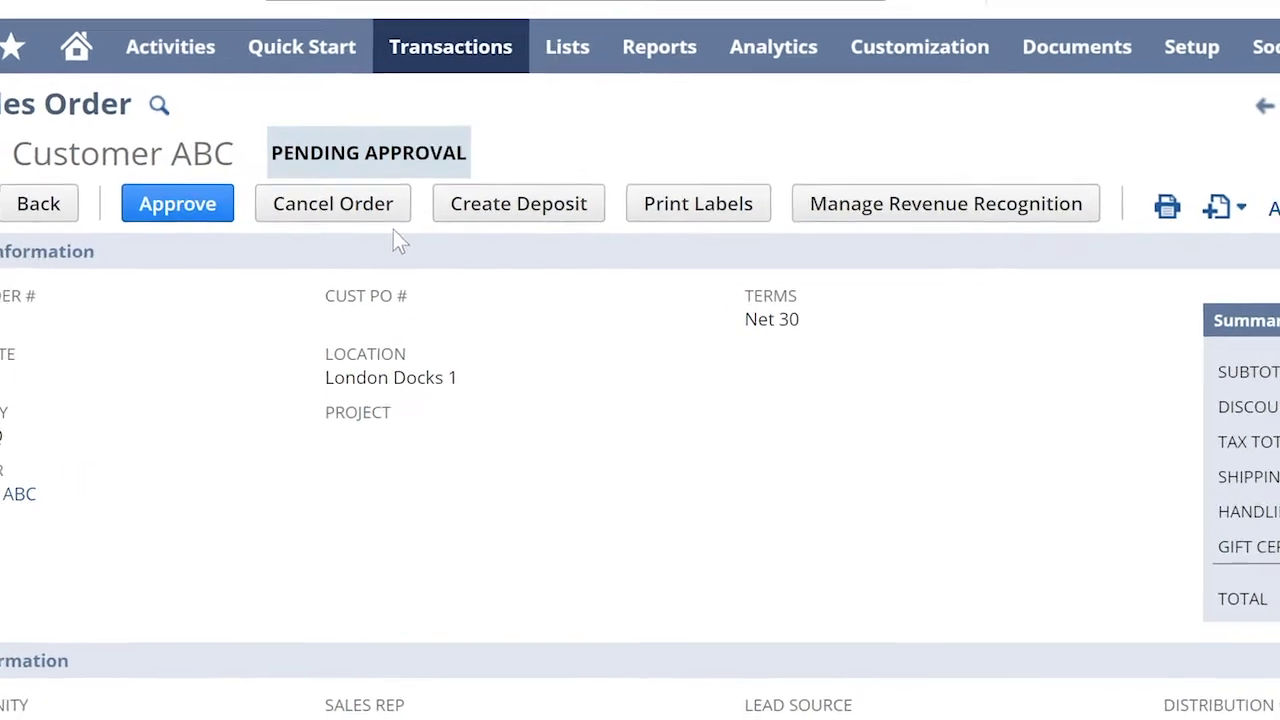
left_click_drag(273, 151, 460, 150)
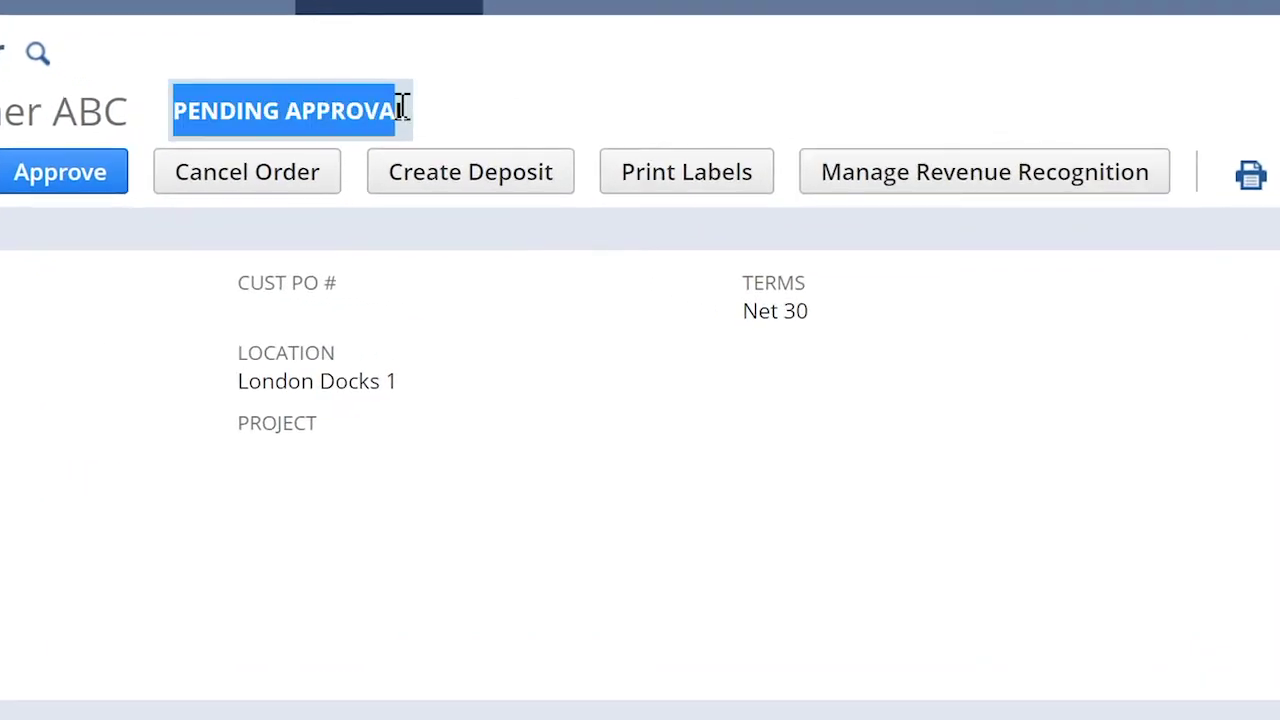
left_click_drag(402, 108, 420, 120)
left_click(631, 434)
Confirm the Create PO column on the item line and approve the special-order sales order
scroll(631, 434, "down", 5)
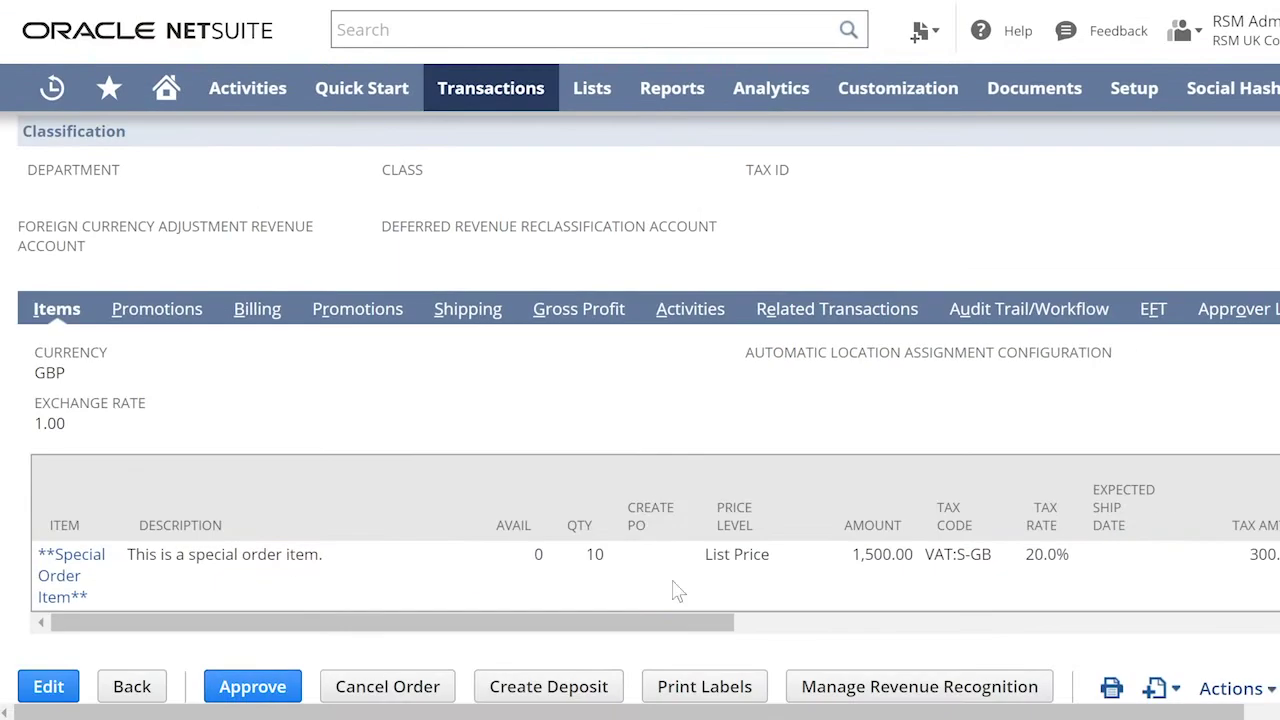
left_click_drag(627, 500, 660, 543)
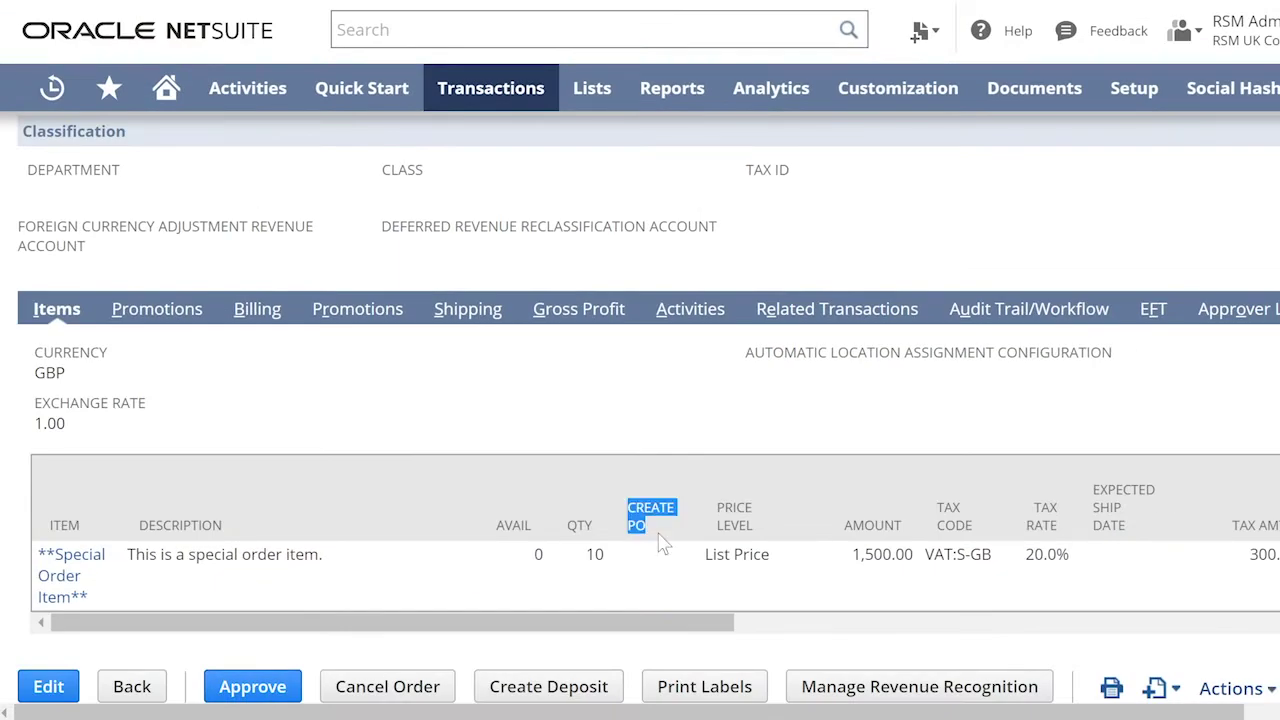
scroll(651, 474, "up", 5)
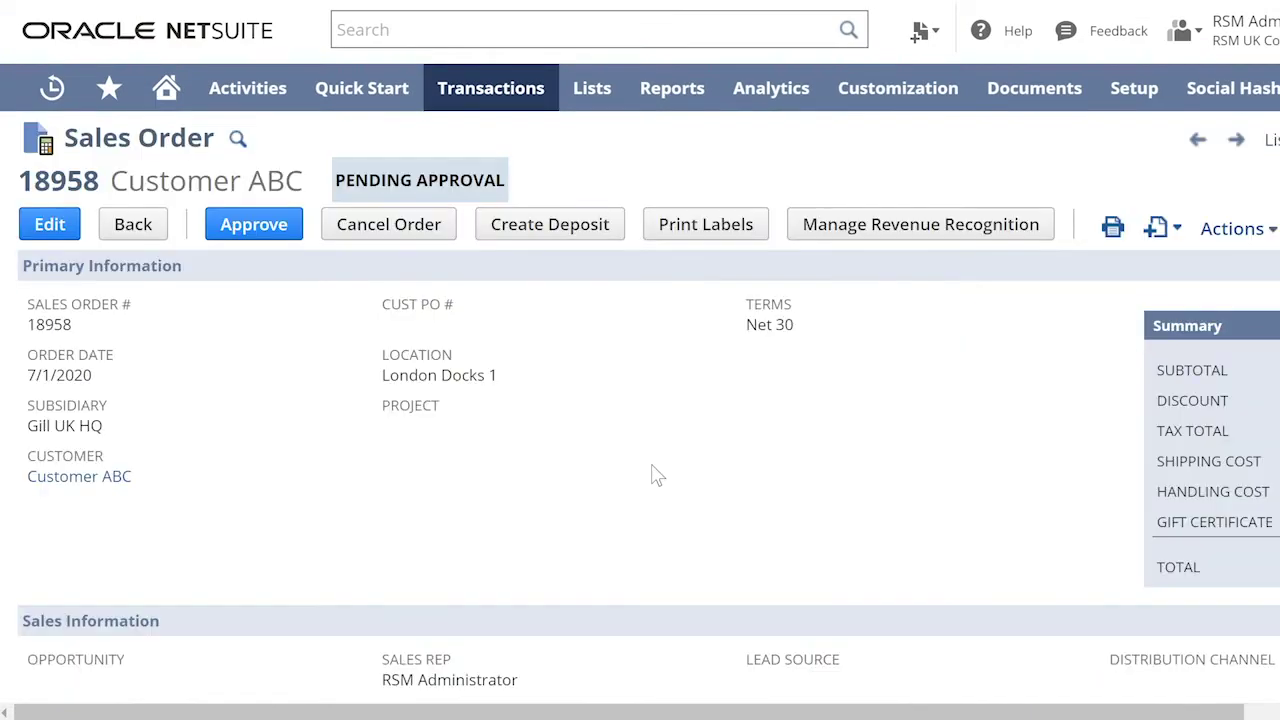
left_click(241, 226)
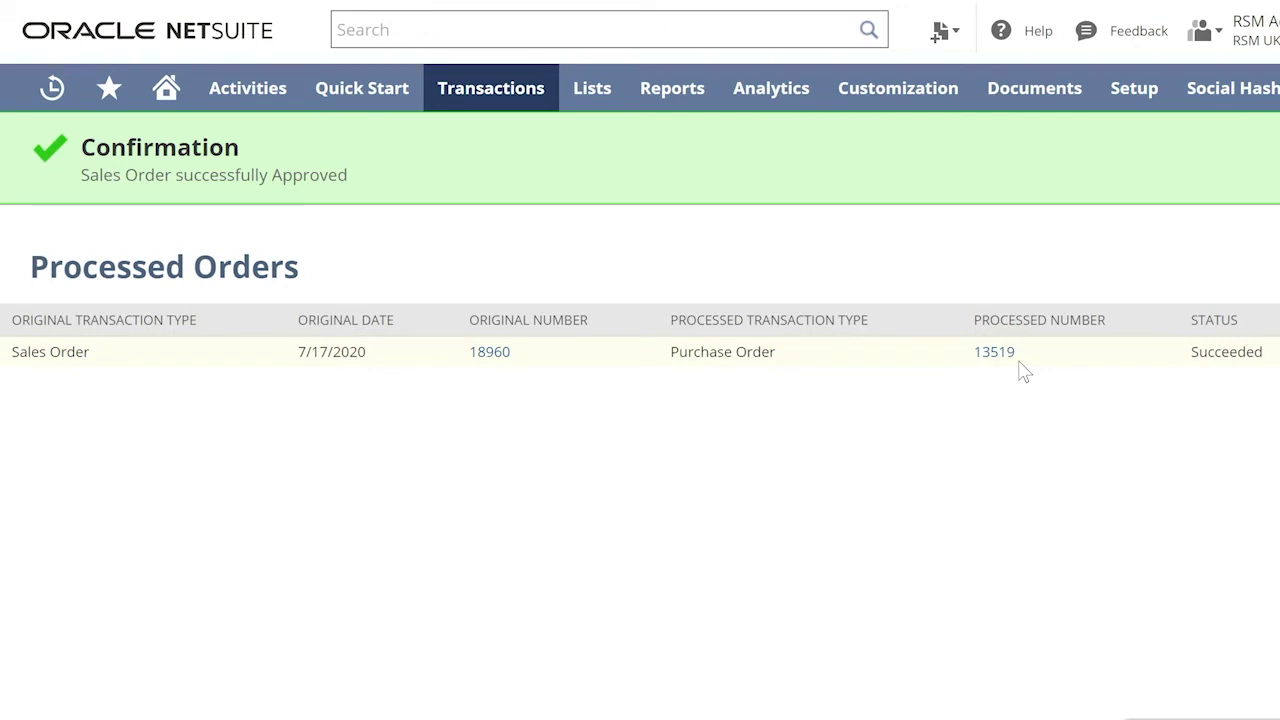
Open sales order 18960 from Processed Orders and go to its linked purchase order 13519
left_click(490, 362)
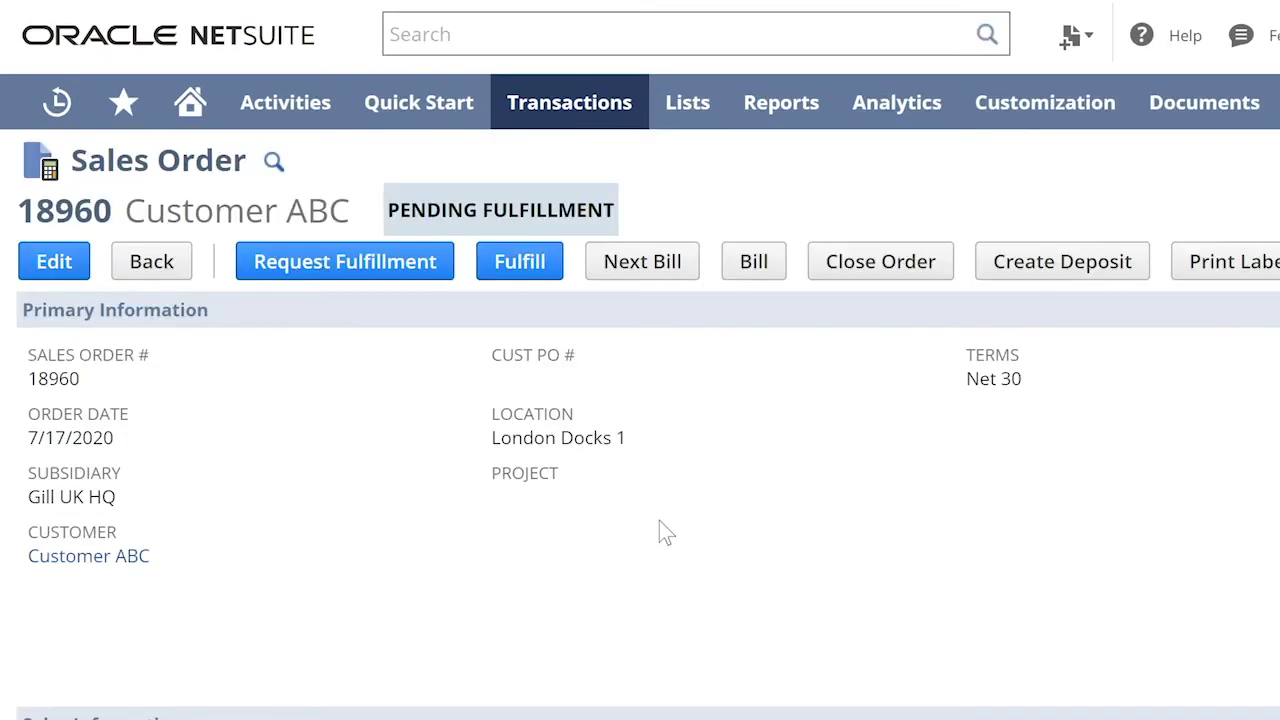
scroll(664, 514, "down", 5)
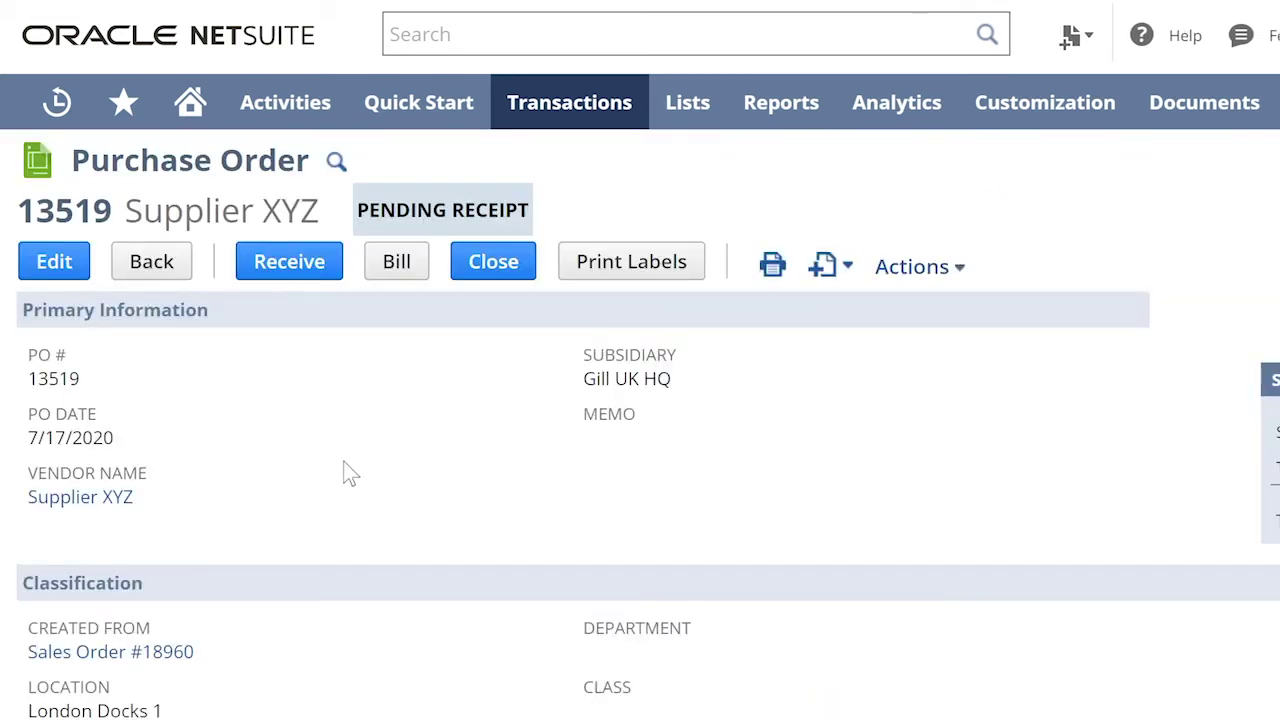
Check purchase order 13519's line of 10 special order items at 100.00
scroll(345, 463, "down", 5)
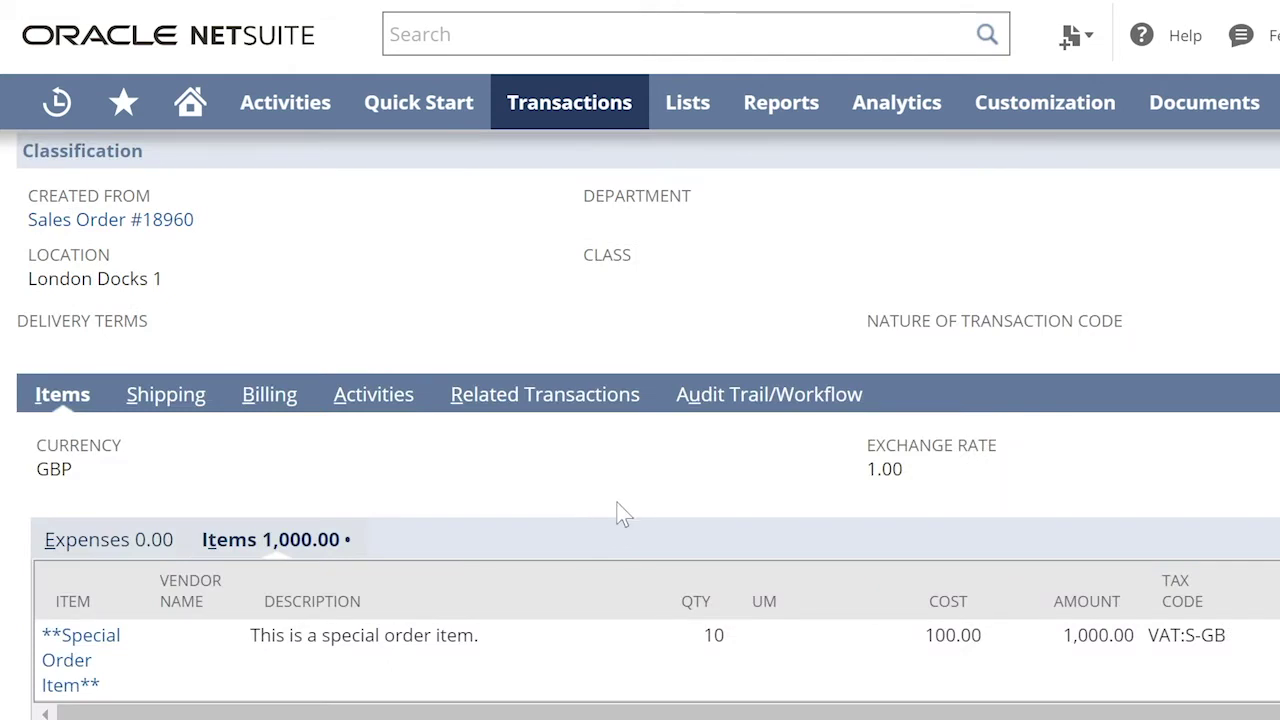
scroll(620, 512, "up", 5)
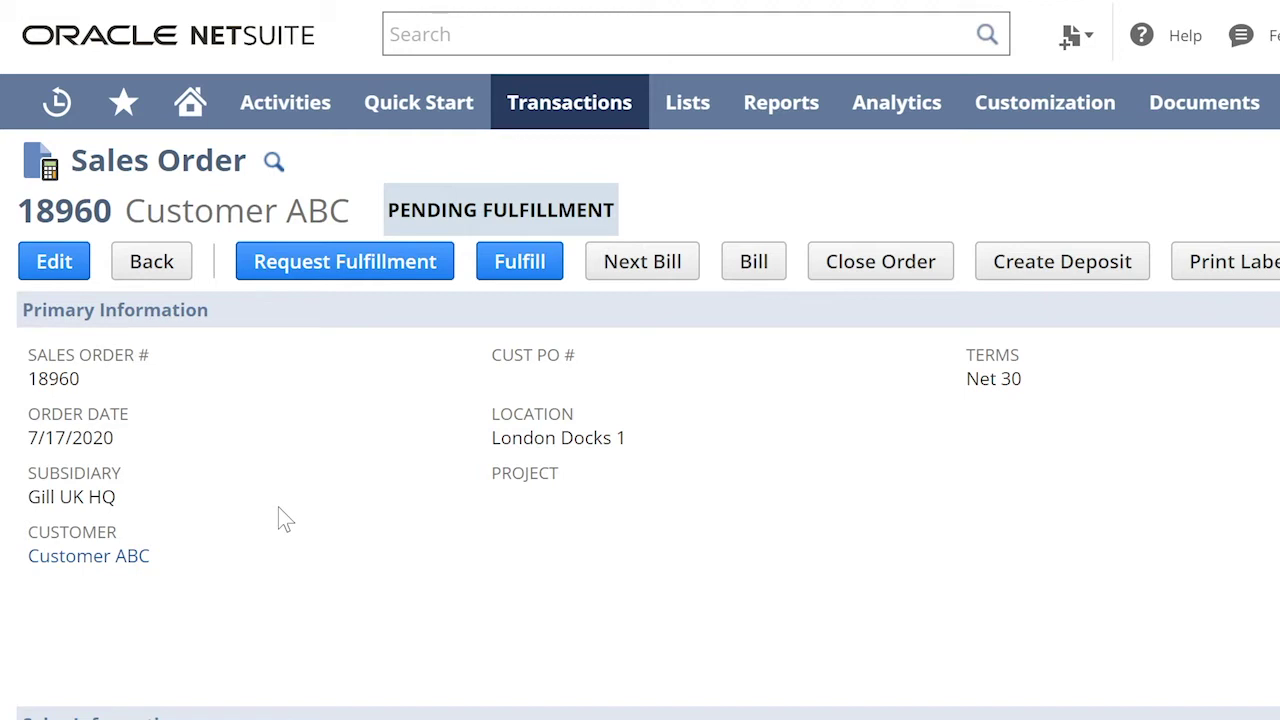
Fulfil sales order 18960 as shipped and review item fulfillment 25278's GL impact
left_click(520, 262)
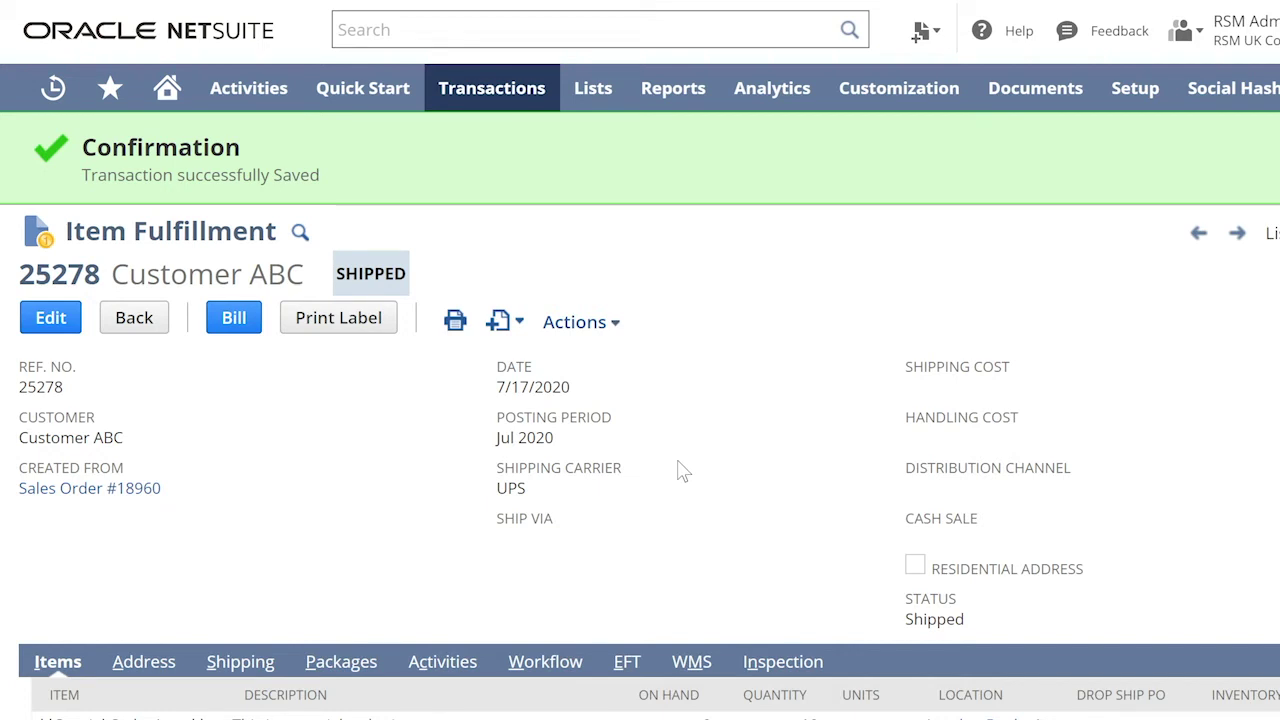
mouse_move(580, 322)
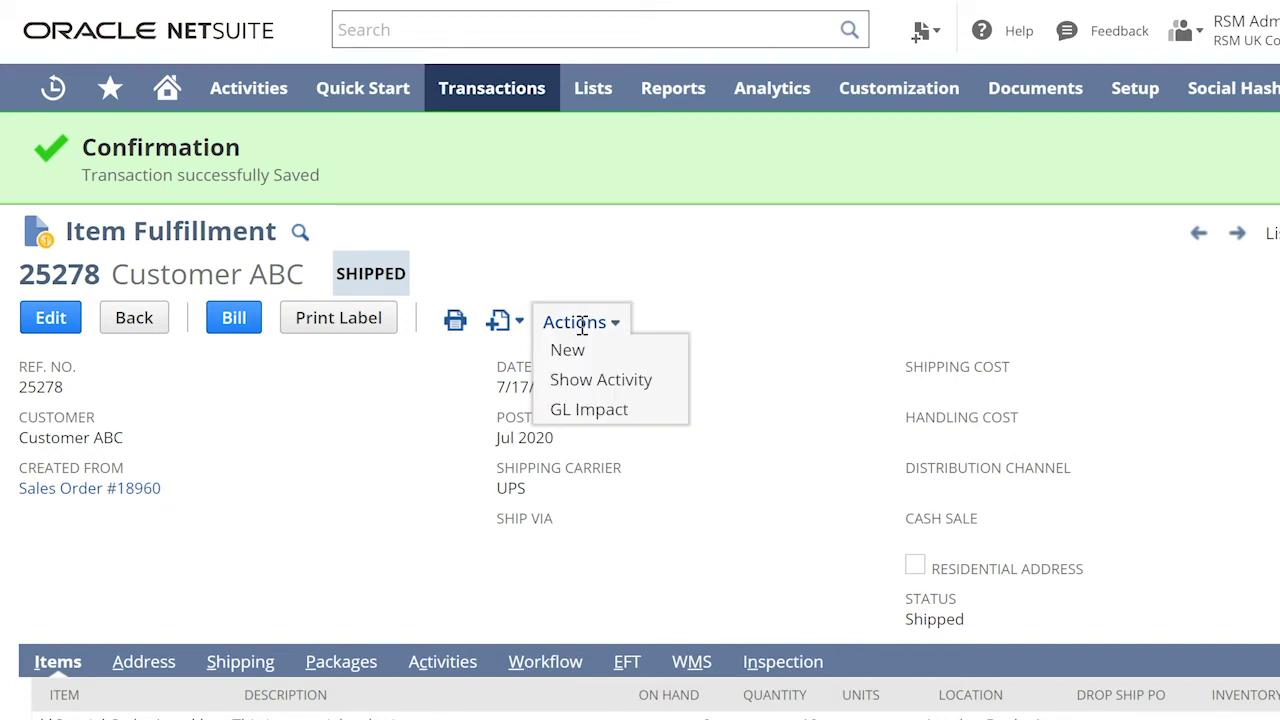
left_click(572, 408)
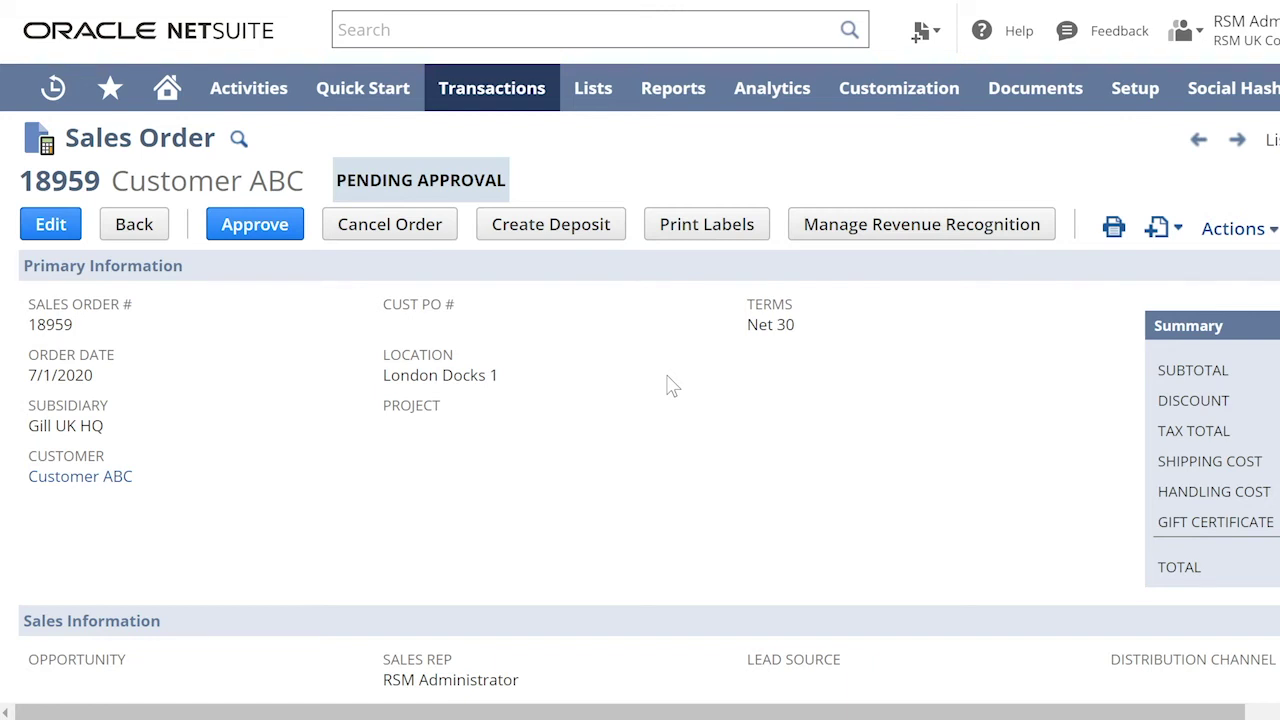
Confirm Create PO shows Drop Shipment on sales order 18959, then approve it
scroll(672, 390, "down", 5)
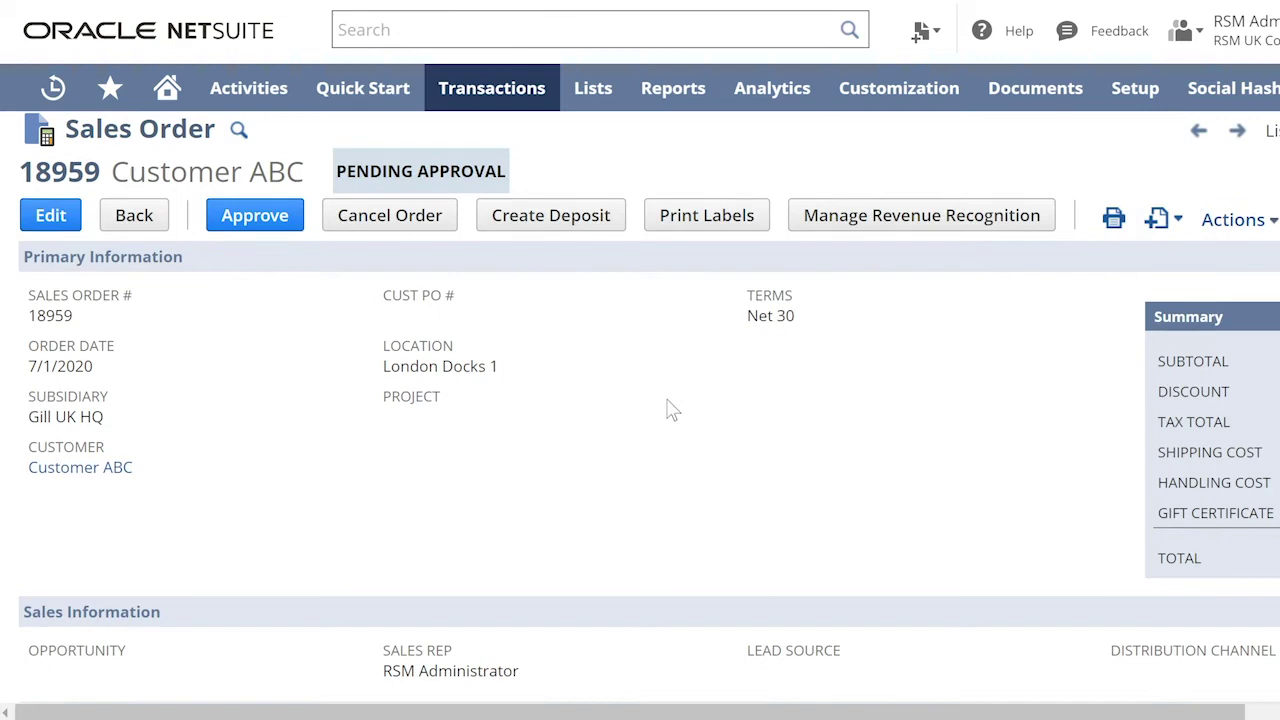
scroll(670, 408, "down", 2)
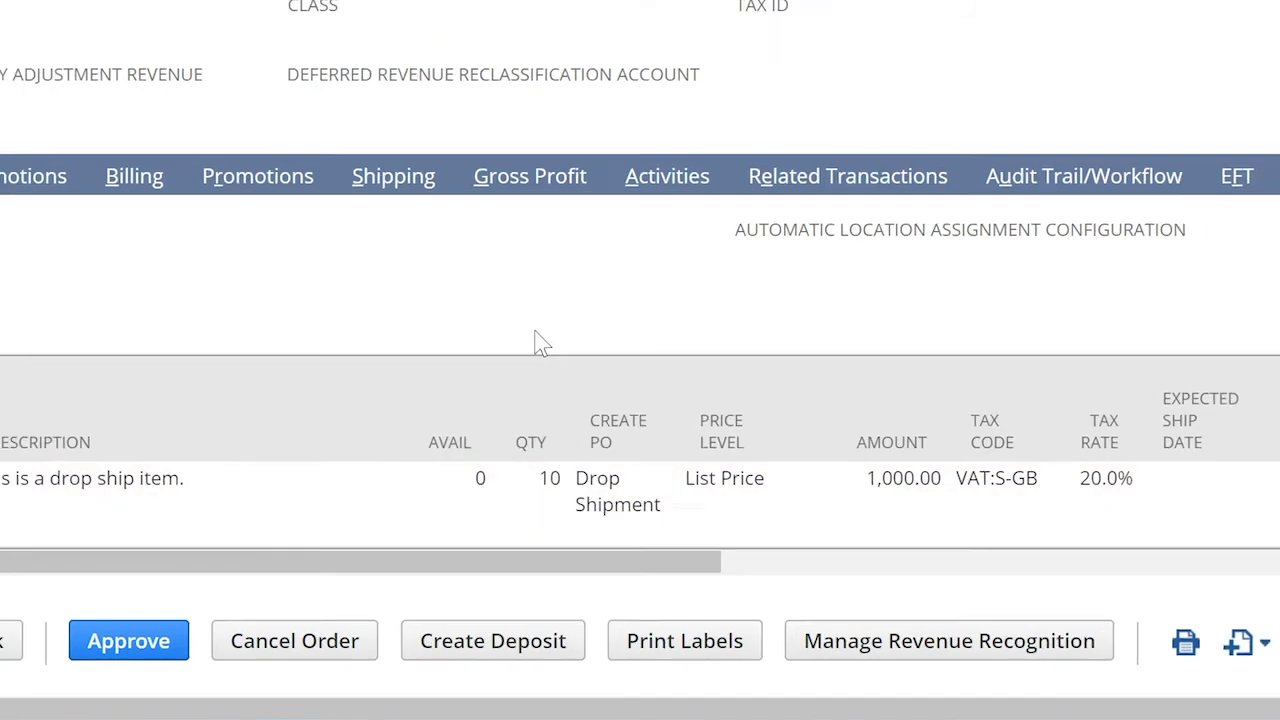
scroll(515, 320, "up", 10)
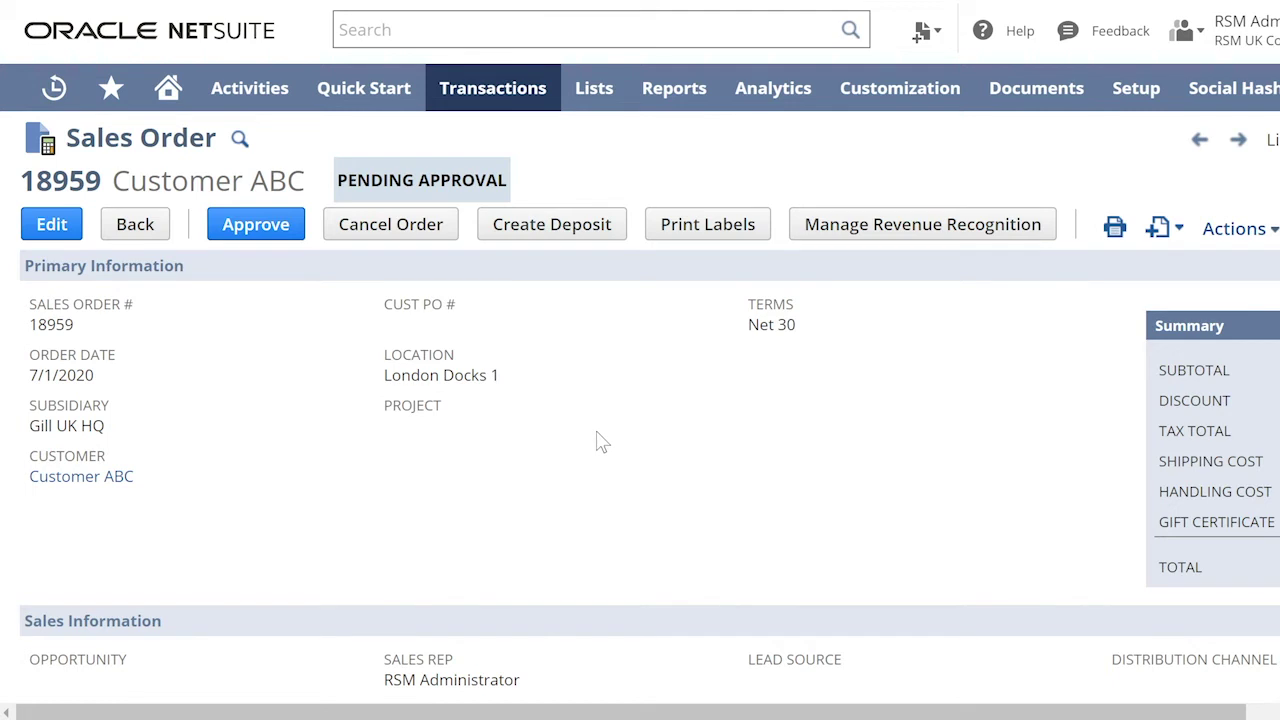
left_click(252, 228)
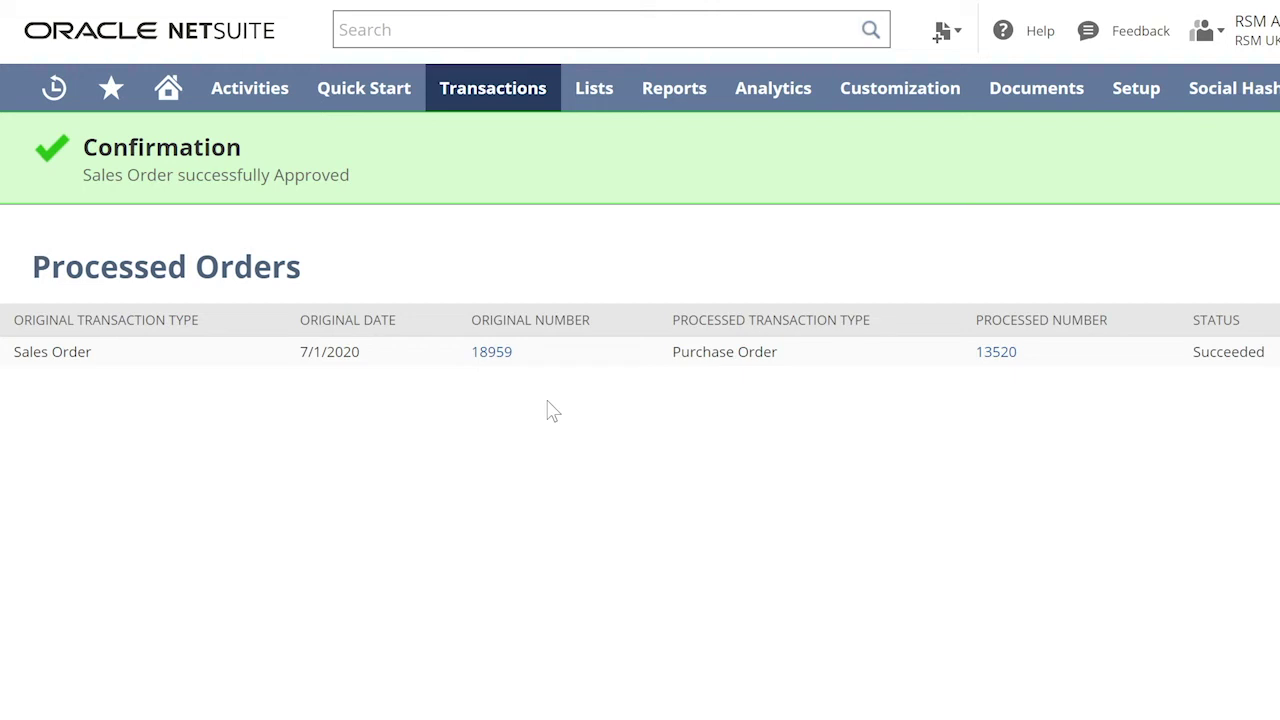
Open sales order 18959 from Processed Orders and go to its linked purchase order 13520
left_click(500, 356)
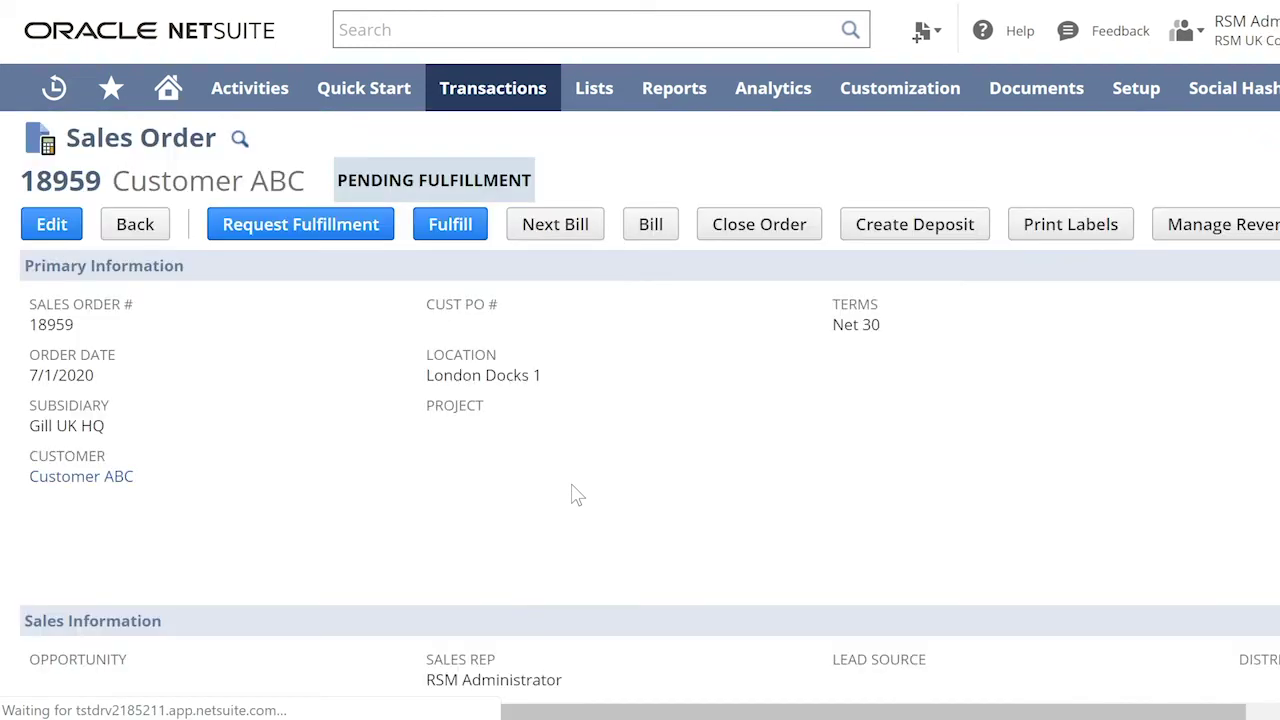
scroll(628, 443, "down", 5)
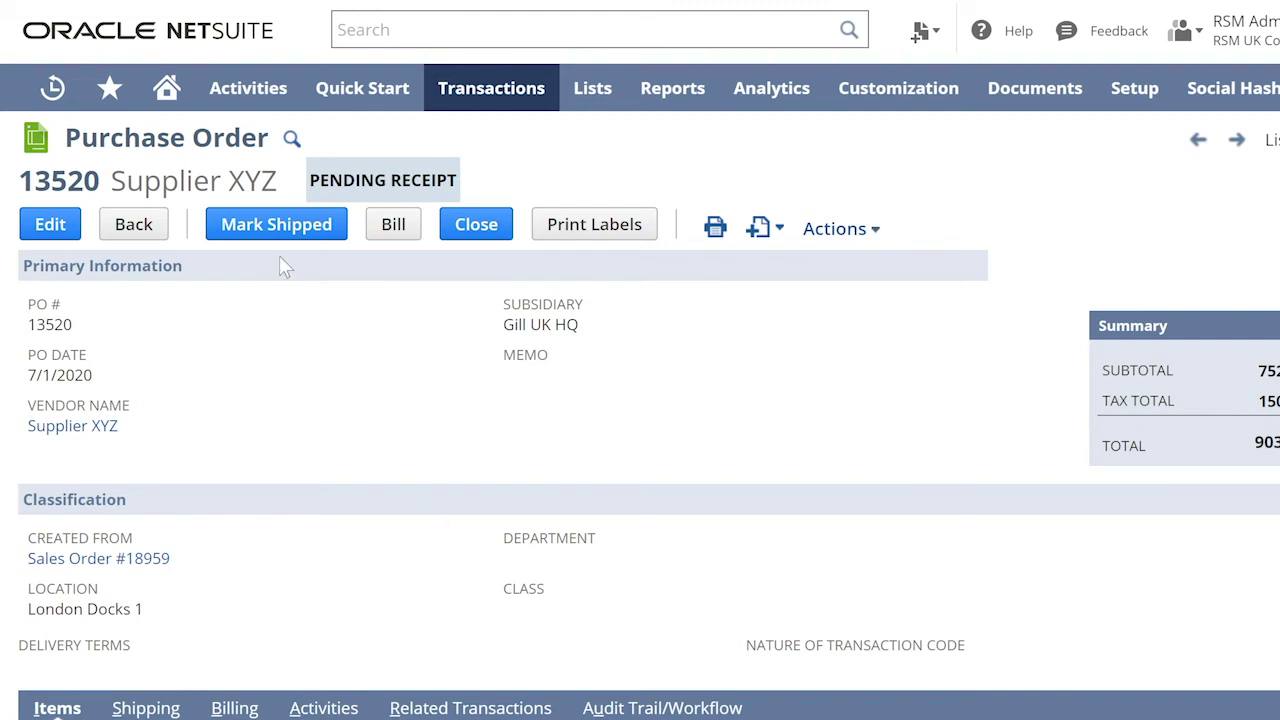
Mark purchase order 13520 shipped, check the 10 drop ship items, and save fulfillment 25279
left_click(261, 225)
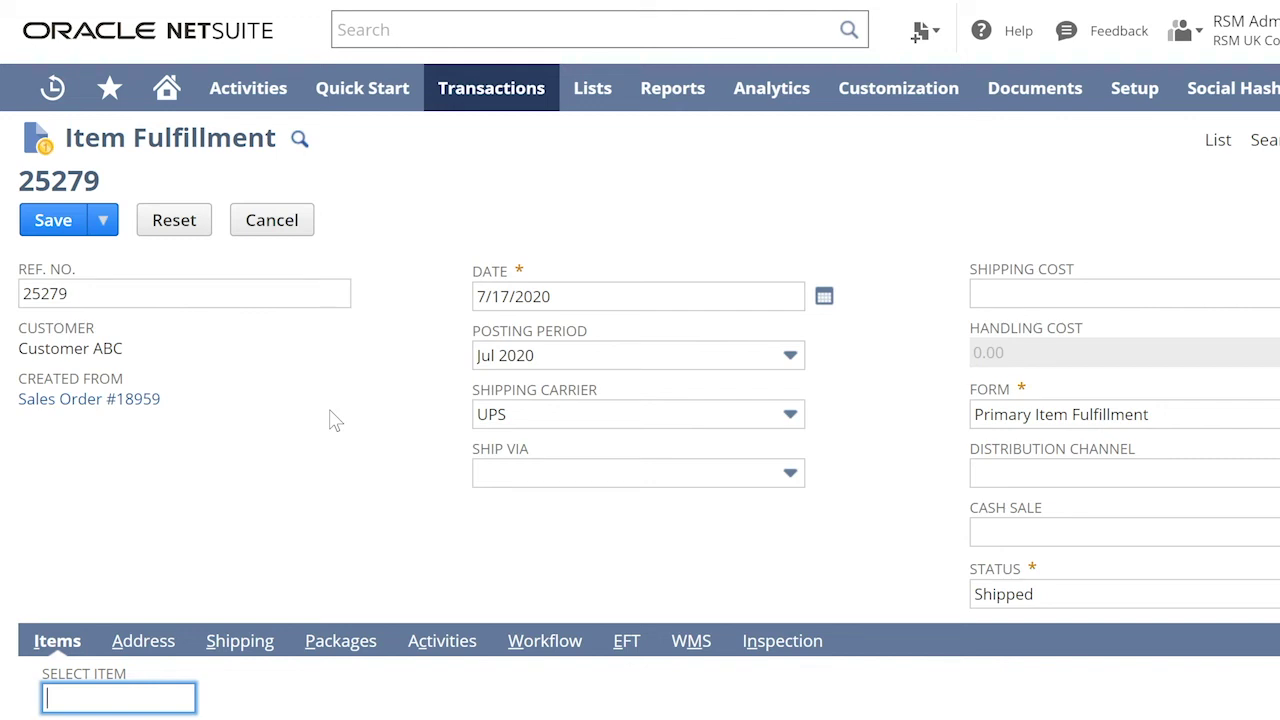
scroll(335, 420, "down", 3)
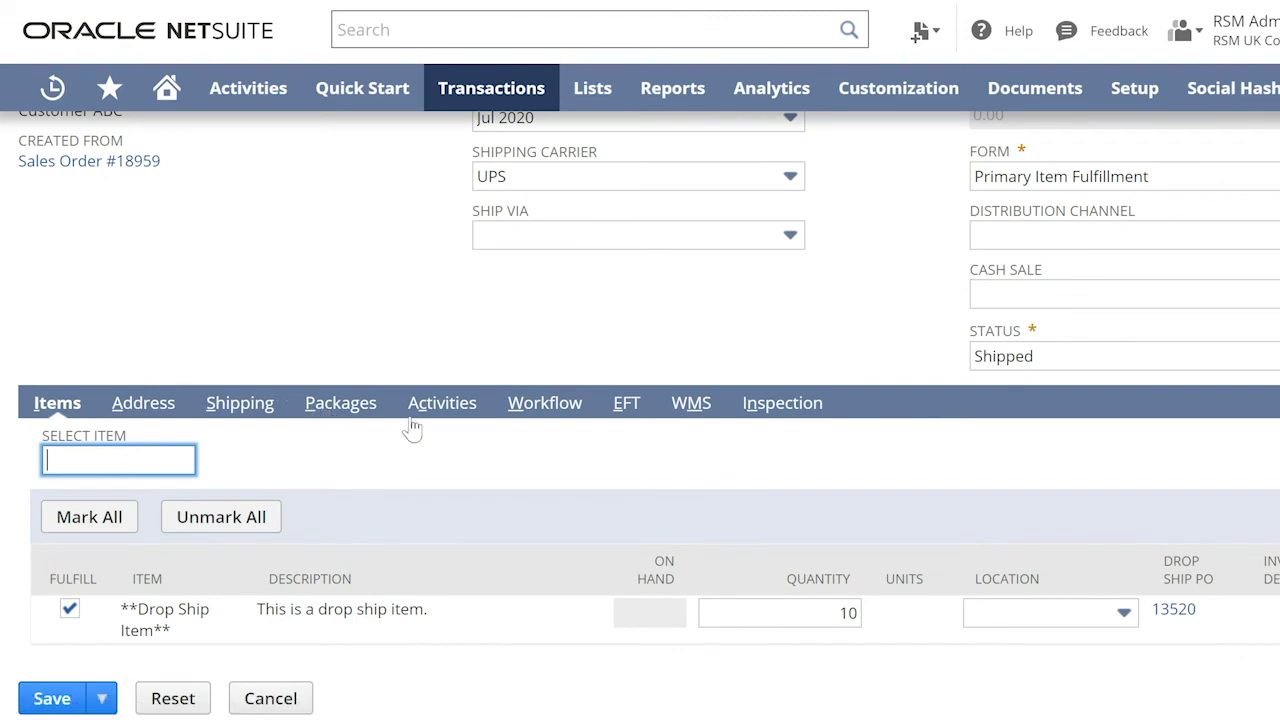
scroll(380, 395, "up", 3)
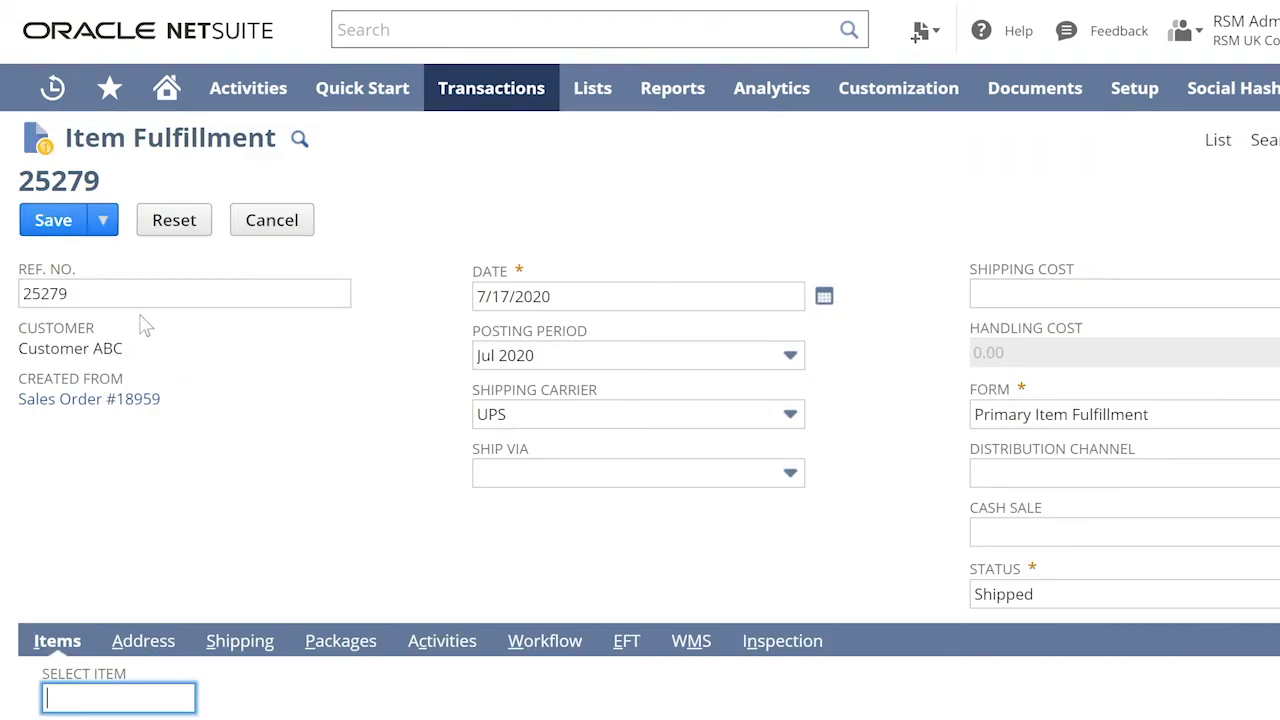
left_click(62, 232)
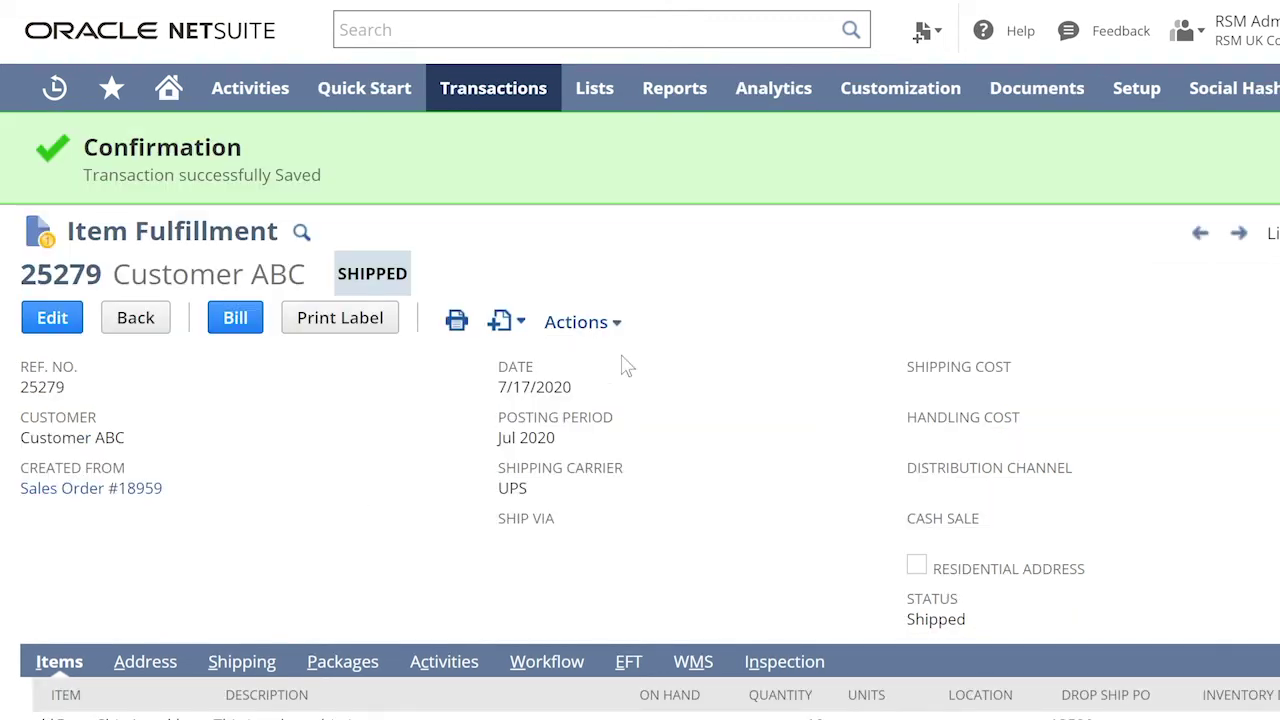
Check that drop-ship fulfillment 25279 has no GL postings, then go back to purchase order 13520
mouse_move(610, 325)
left_click(590, 409)
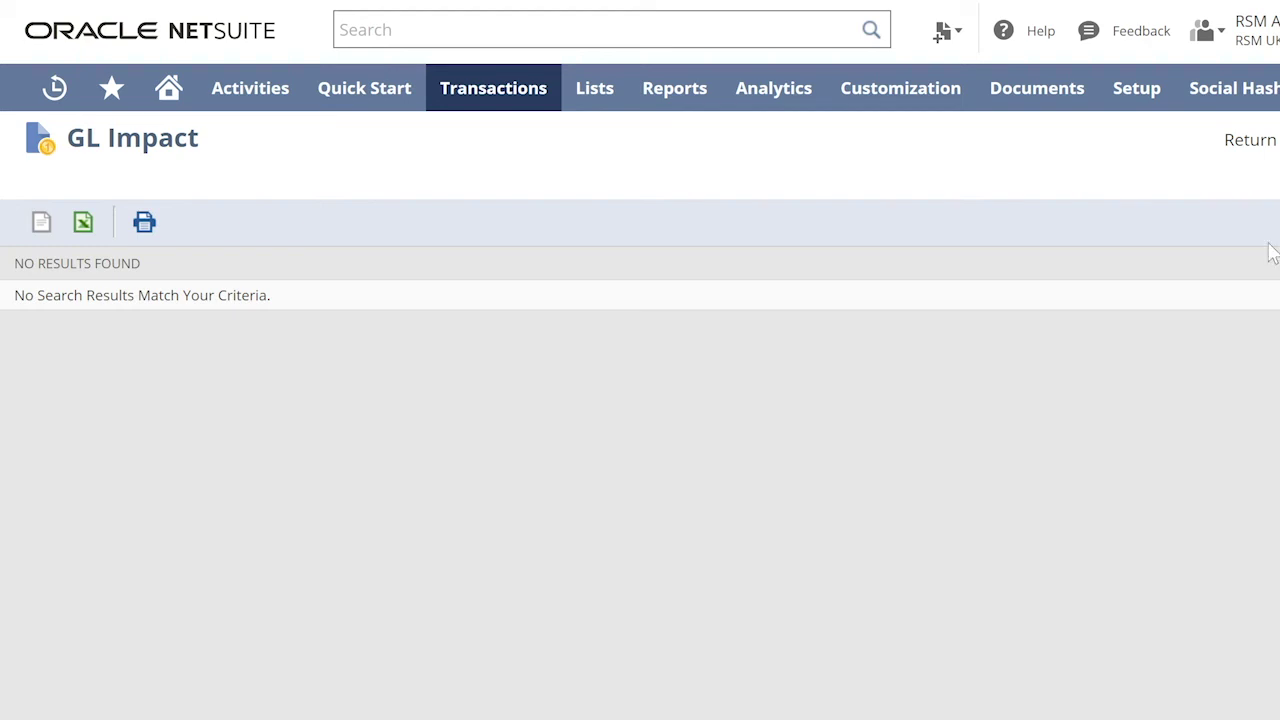
left_click(1250, 140)
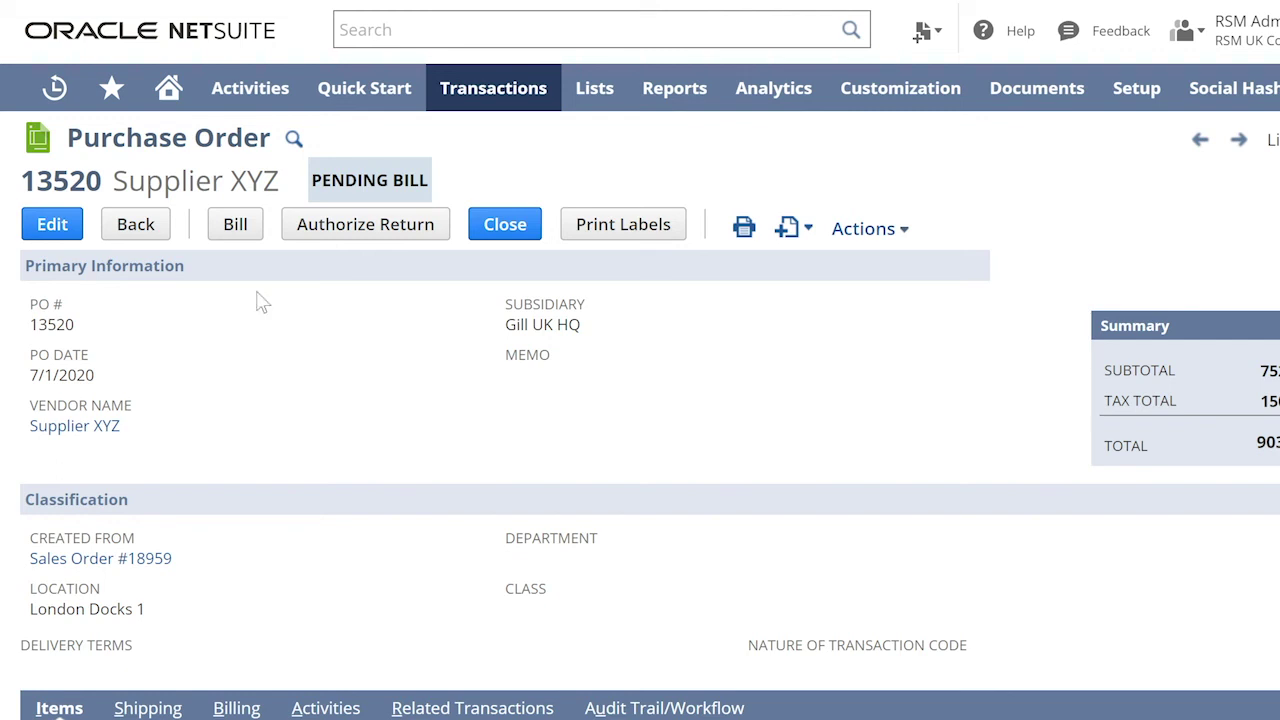
Create the £903.00 vendor bill and review its GL Impact: Drop Ship COGS £752.50, VAT £150.50
left_click(233, 225)
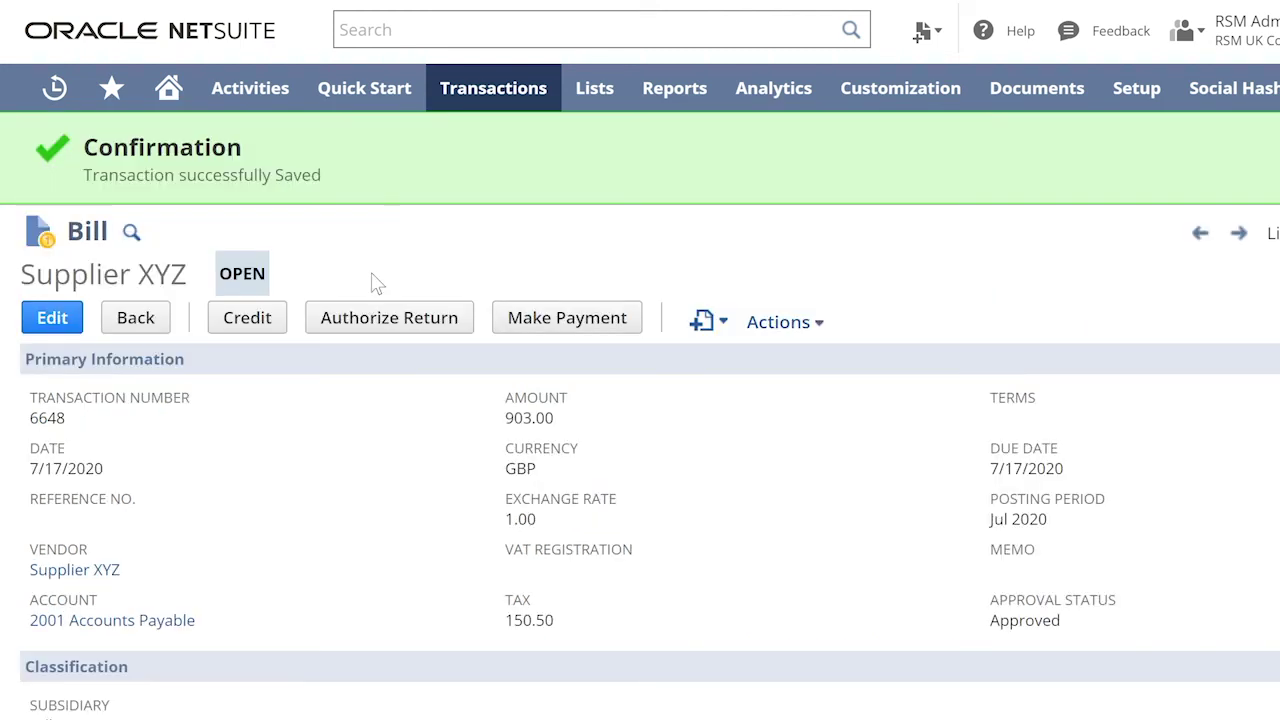
mouse_move(770, 322)
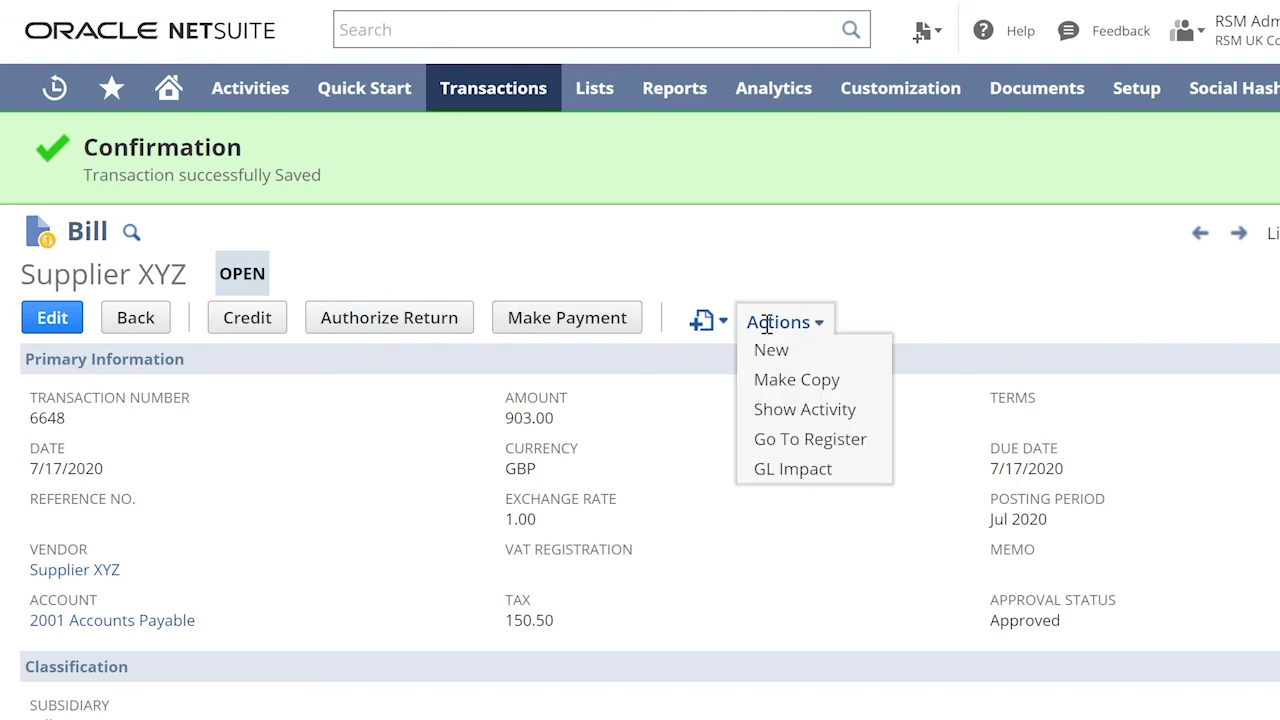
left_click(779, 470)
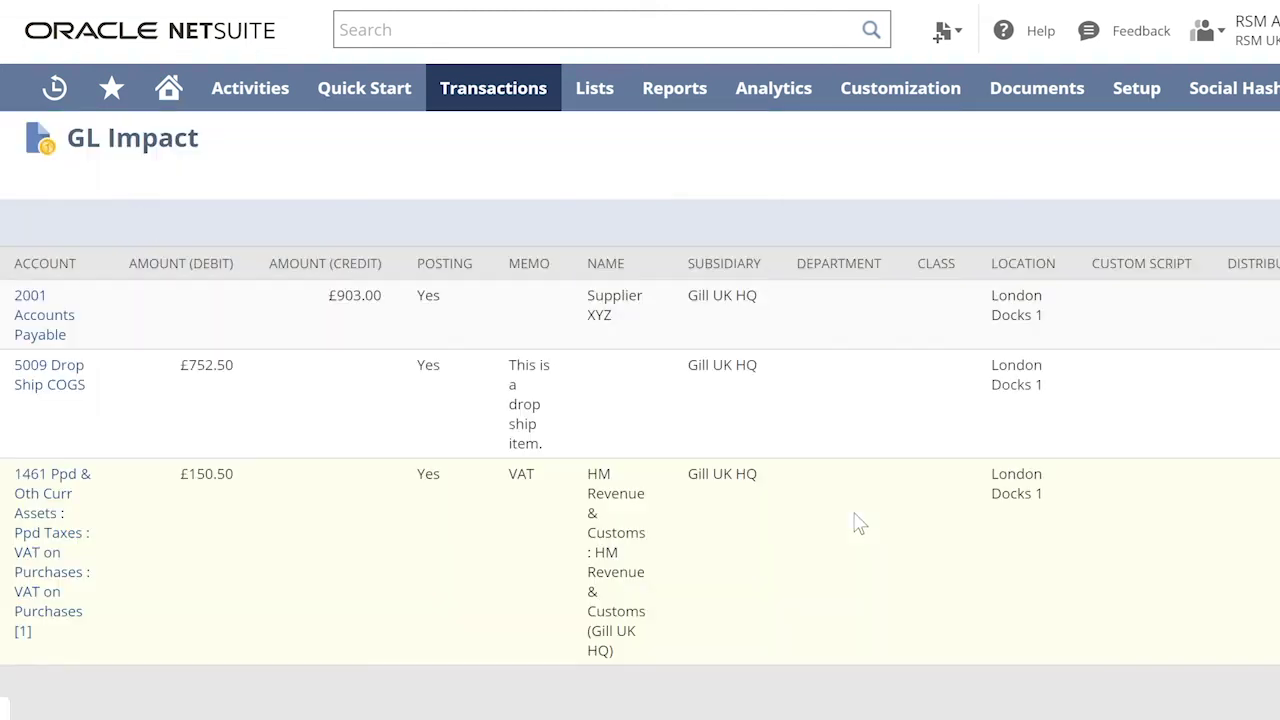